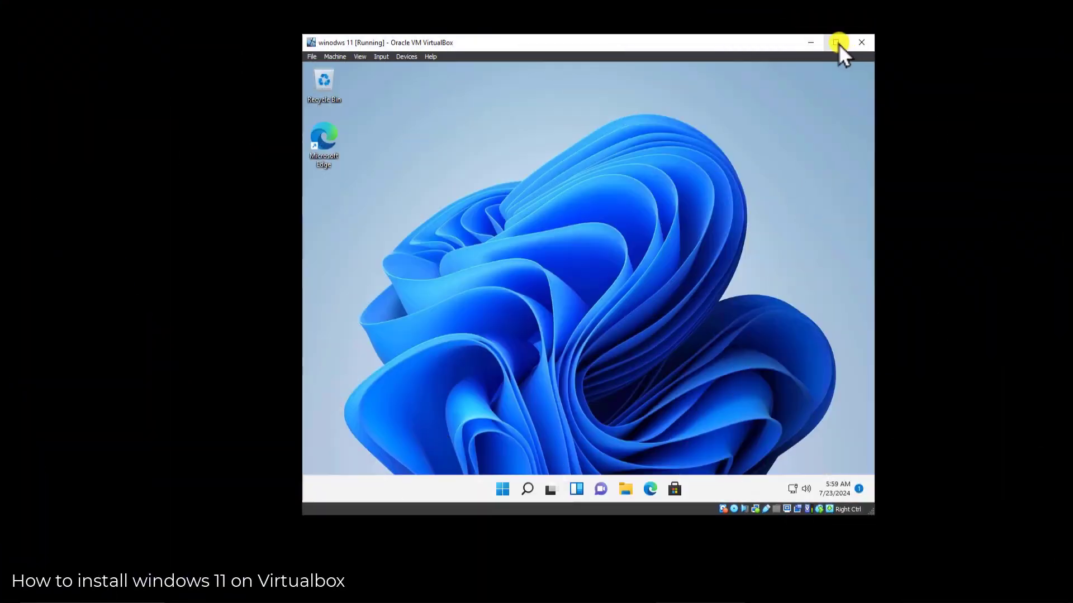
{"action": "left_click", "coordinate": [836, 43]}
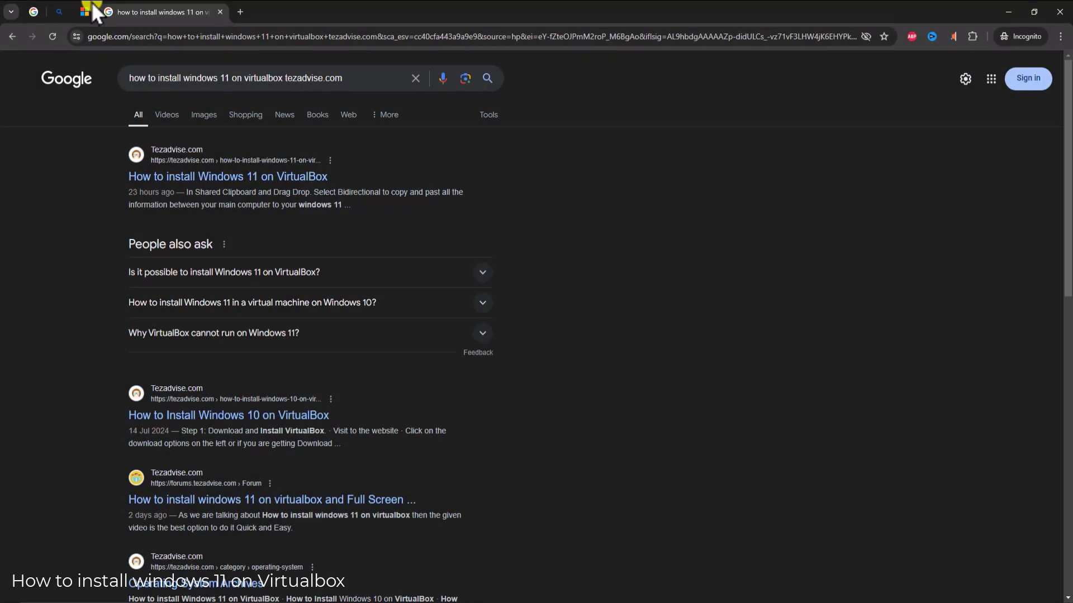
Open the official VirtualBox website from the Bing results for virtualbox and go to its downloads page
{"action": "left_click", "coordinate": [31, 11]}
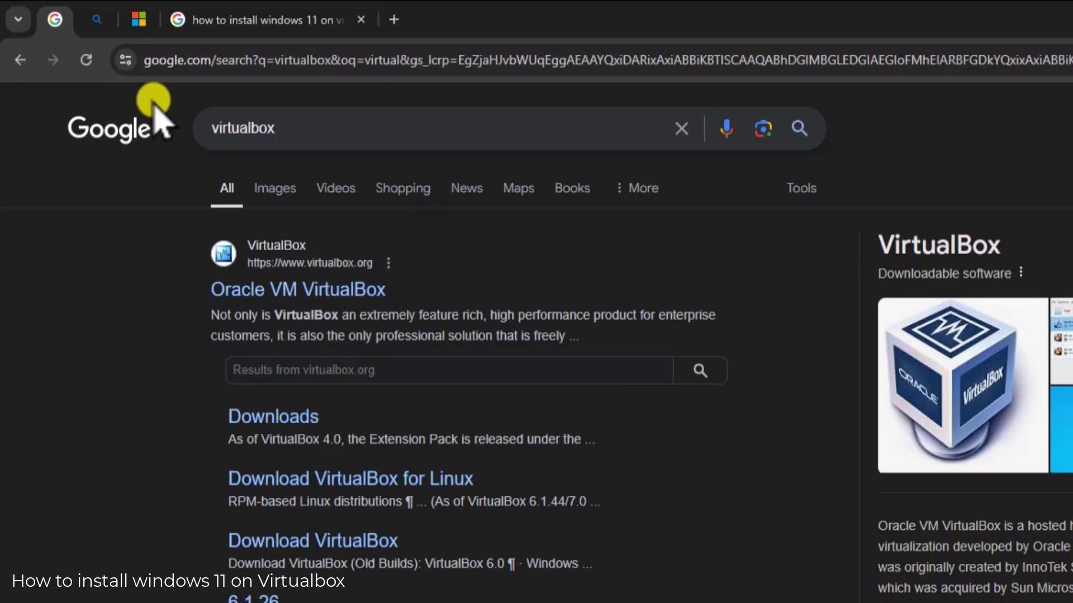
{"action": "left_click", "coordinate": [97, 19]}
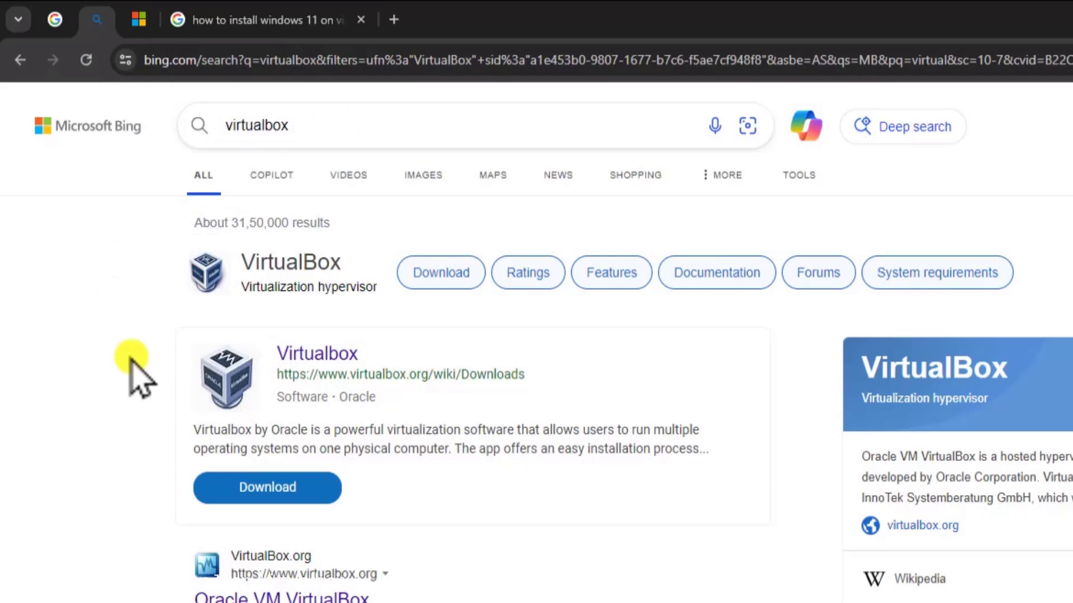
{"action": "scroll", "coordinate": [330, 321], "scroll_direction": "down", "scroll_amount": 5}
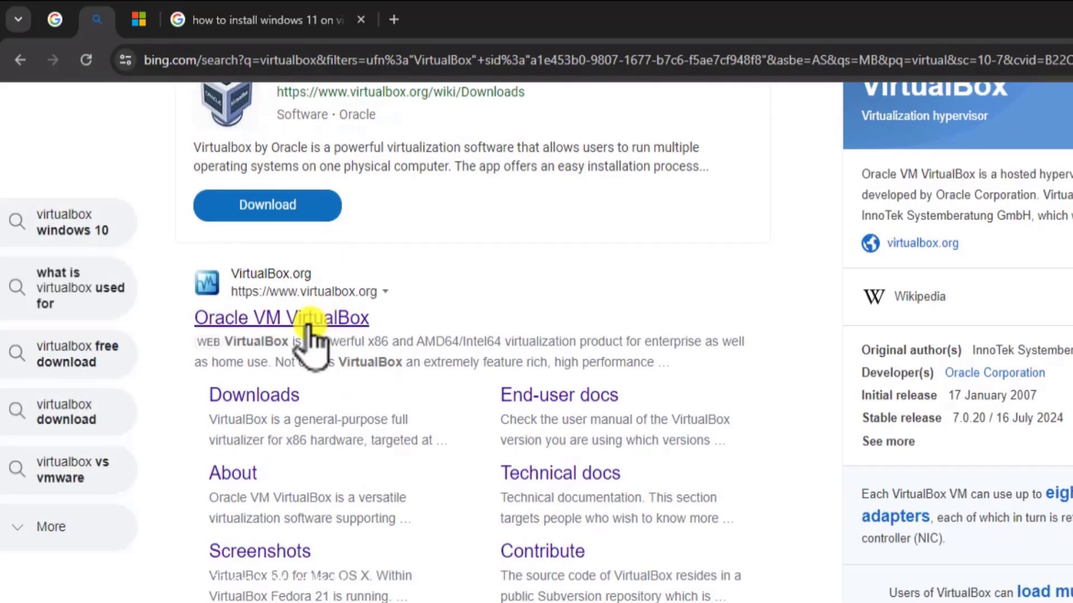
{"action": "left_click", "coordinate": [309, 330]}
{"action": "left_click", "coordinate": [274, 21]}
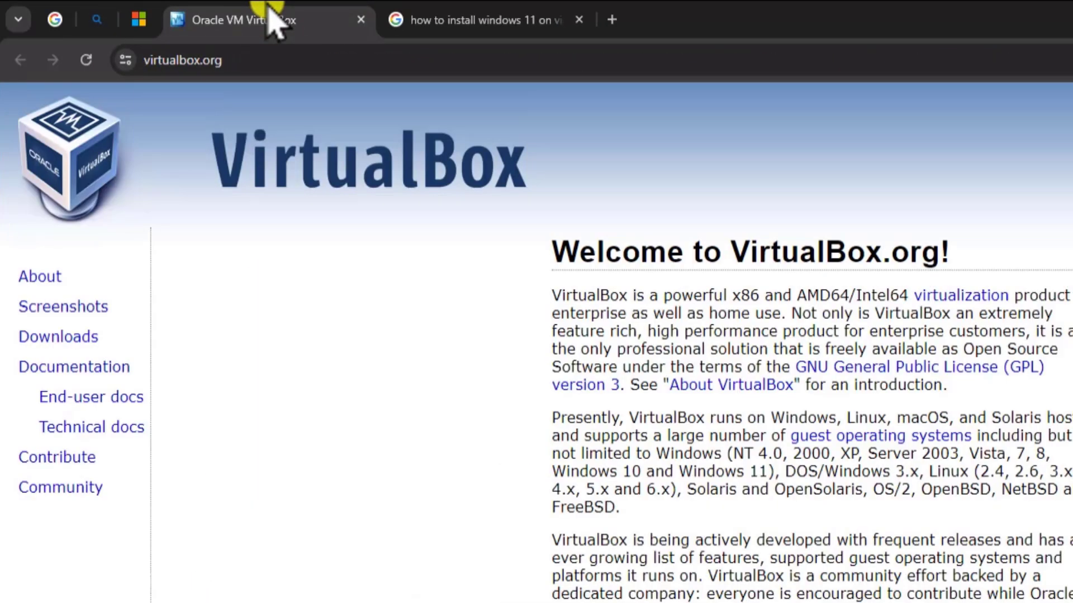
{"action": "left_click", "coordinate": [79, 334]}
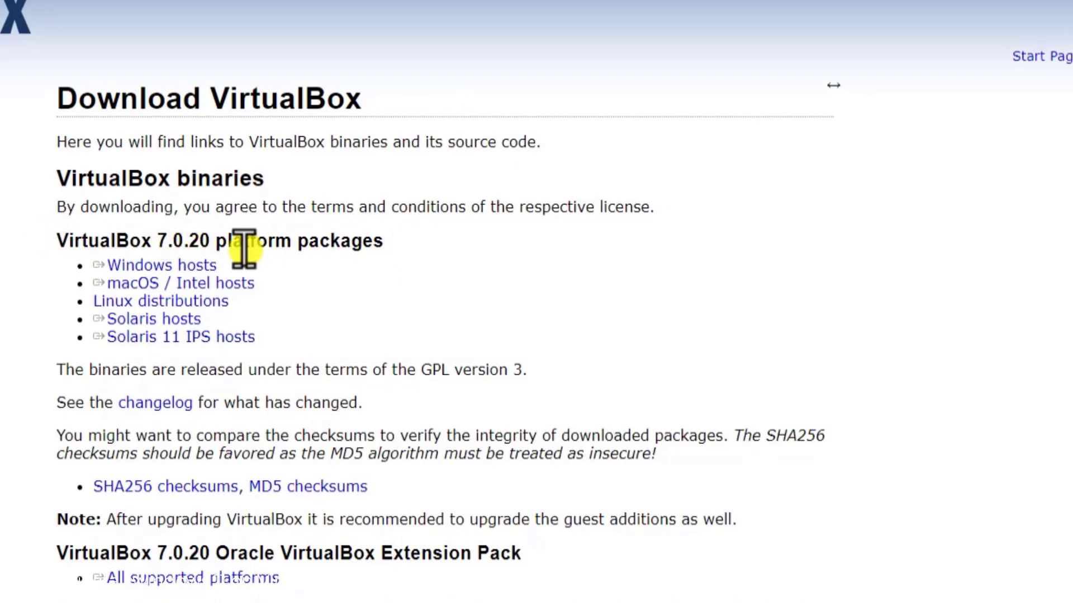
Look over the VirtualBox 7.0.20 platform packages for Windows, macOS and Linux
{"action": "left_click", "coordinate": [196, 267]}
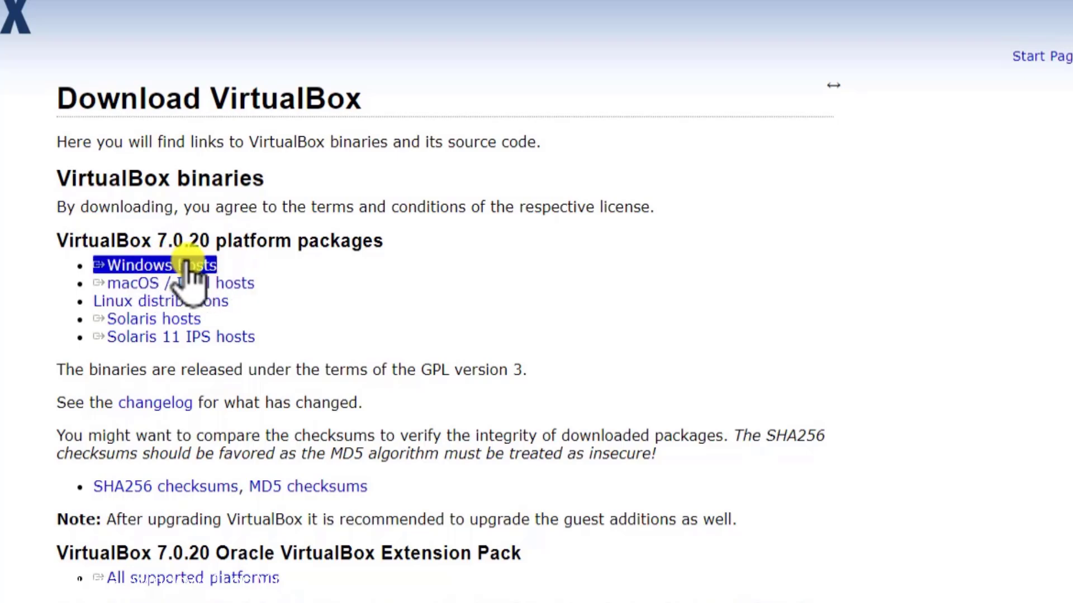
{"action": "left_click", "coordinate": [128, 283]}
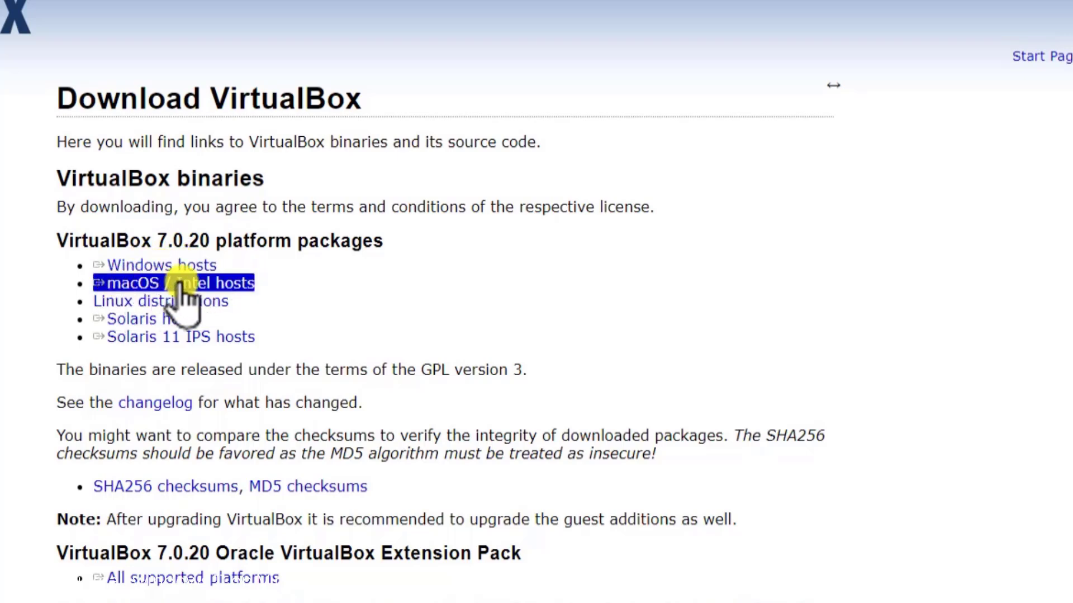
{"action": "left_click", "coordinate": [116, 302]}
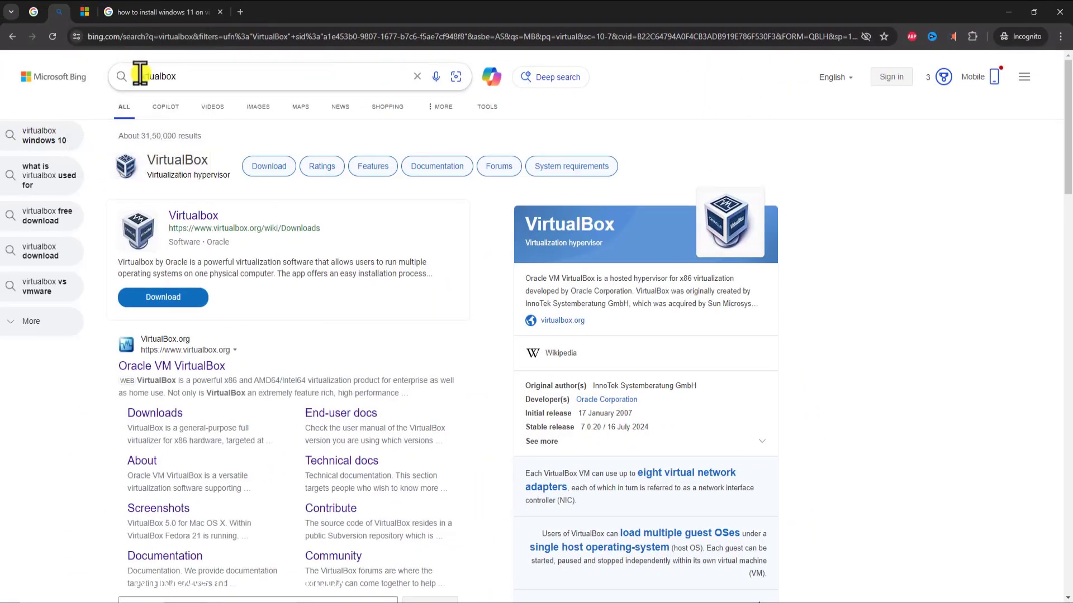
Examine the Microsoft Visual C++ Redistributable page down to its latest version download links
{"action": "left_click", "coordinate": [83, 14]}
{"action": "scroll", "coordinate": [691, 173], "scroll_direction": "up", "scroll_amount": 8}
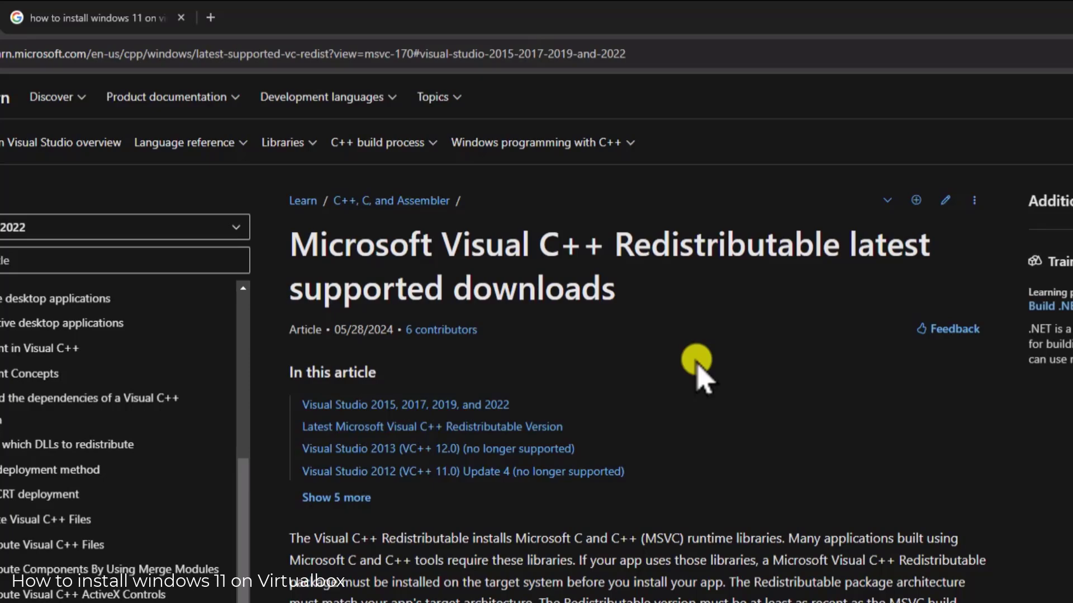
{"action": "scroll", "coordinate": [697, 368], "scroll_direction": "down", "scroll_amount": 5}
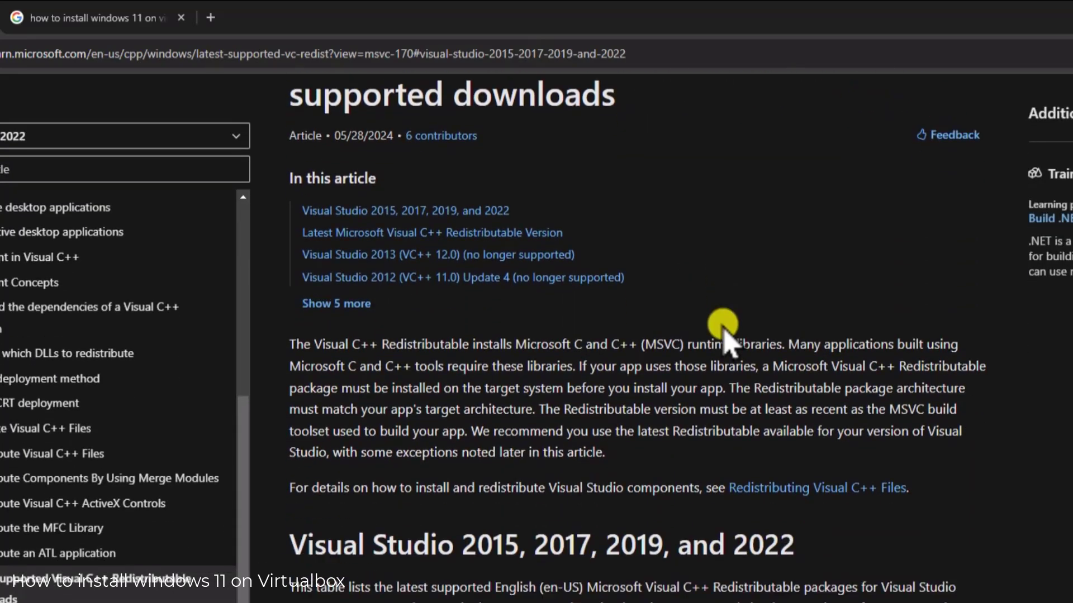
{"action": "scroll", "coordinate": [478, 379], "scroll_direction": "down", "scroll_amount": 4}
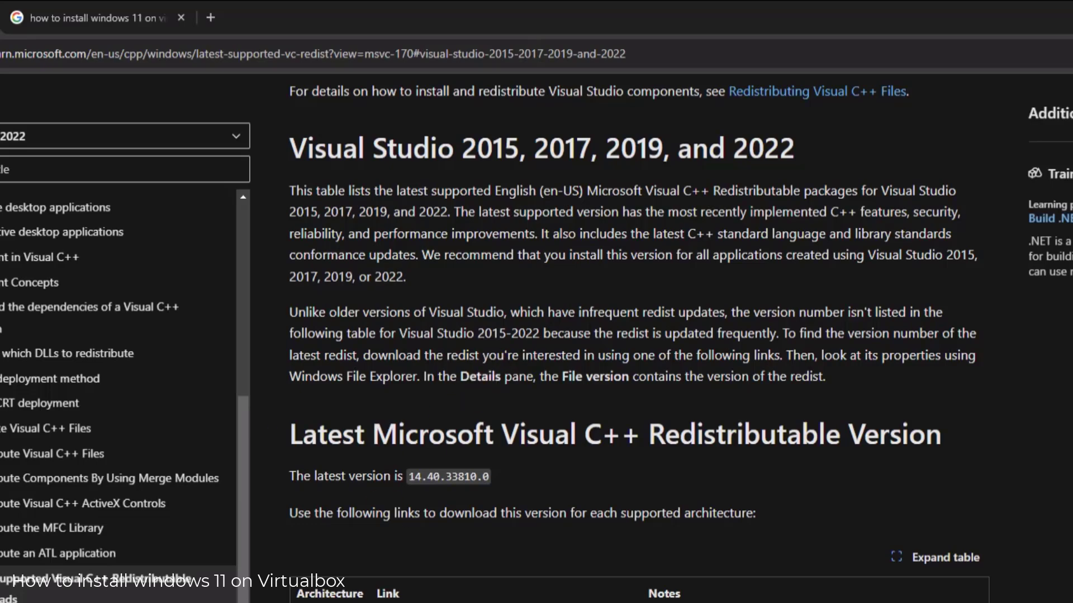
{"action": "scroll", "coordinate": [486, 354], "scroll_direction": "down", "scroll_amount": 4}
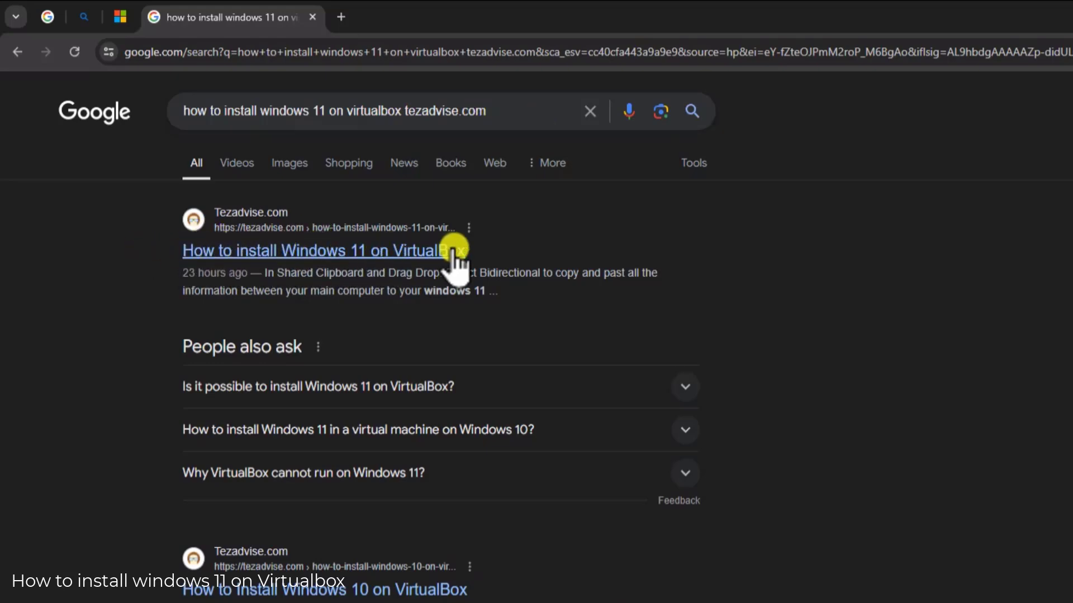
Open the Tezadvise article on installing Windows 11 on VirtualBox and read its requirements down to the Windows 11 ISO link
{"action": "middle_click", "coordinate": [307, 247]}
{"action": "left_click", "coordinate": [373, 11]}
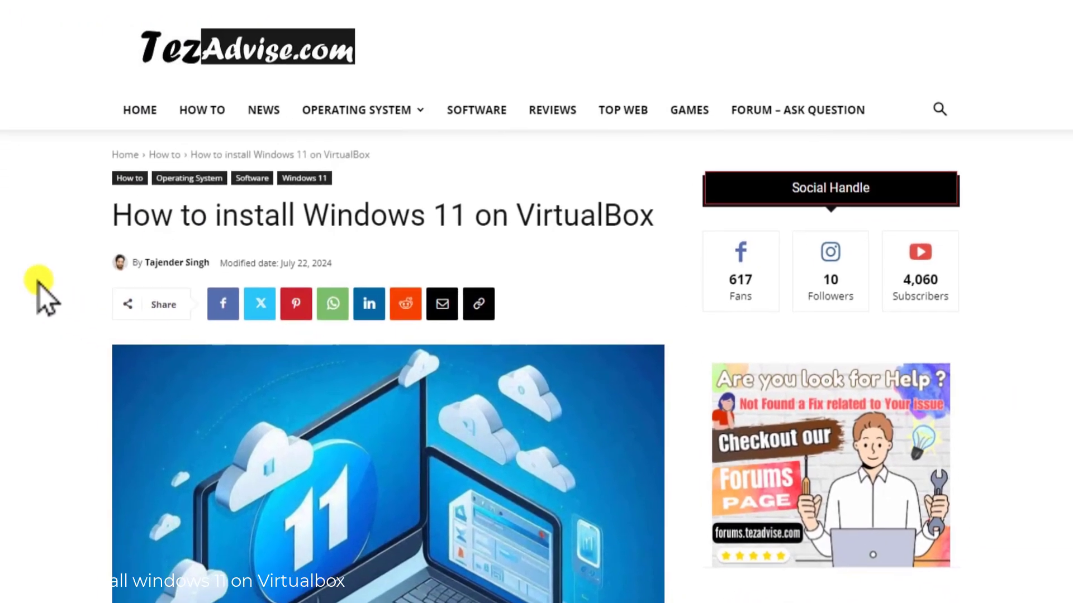
{"action": "scroll", "coordinate": [36, 280], "scroll_direction": "down", "scroll_amount": 5}
{"action": "scroll", "coordinate": [32, 272], "scroll_direction": "down", "scroll_amount": 15}
{"action": "scroll", "coordinate": [111, 276], "scroll_direction": "up", "scroll_amount": 2}
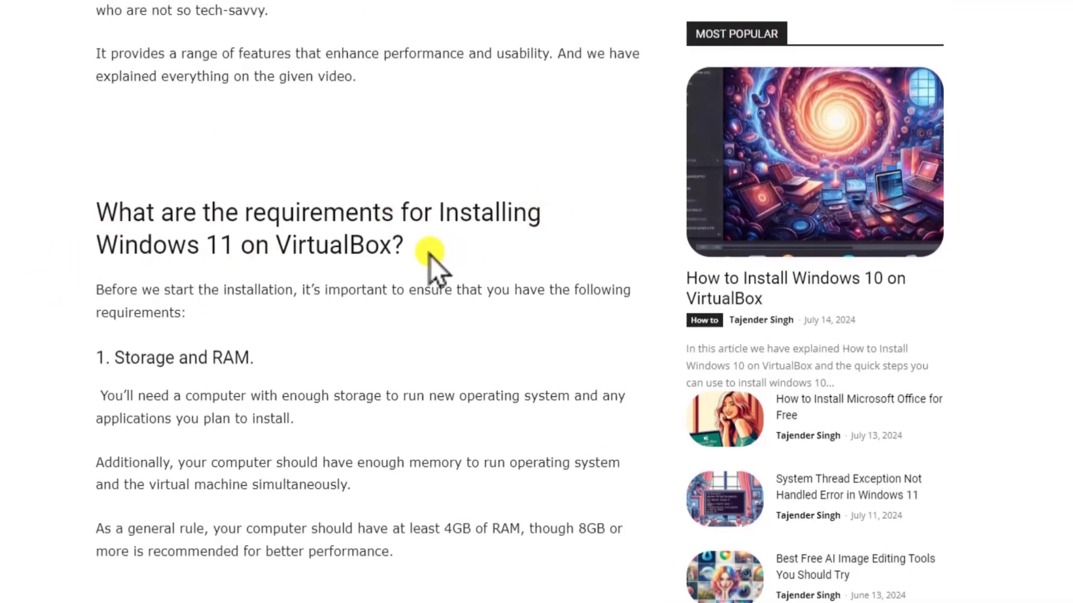
{"action": "scroll", "coordinate": [382, 447], "scroll_direction": "down", "scroll_amount": 7}
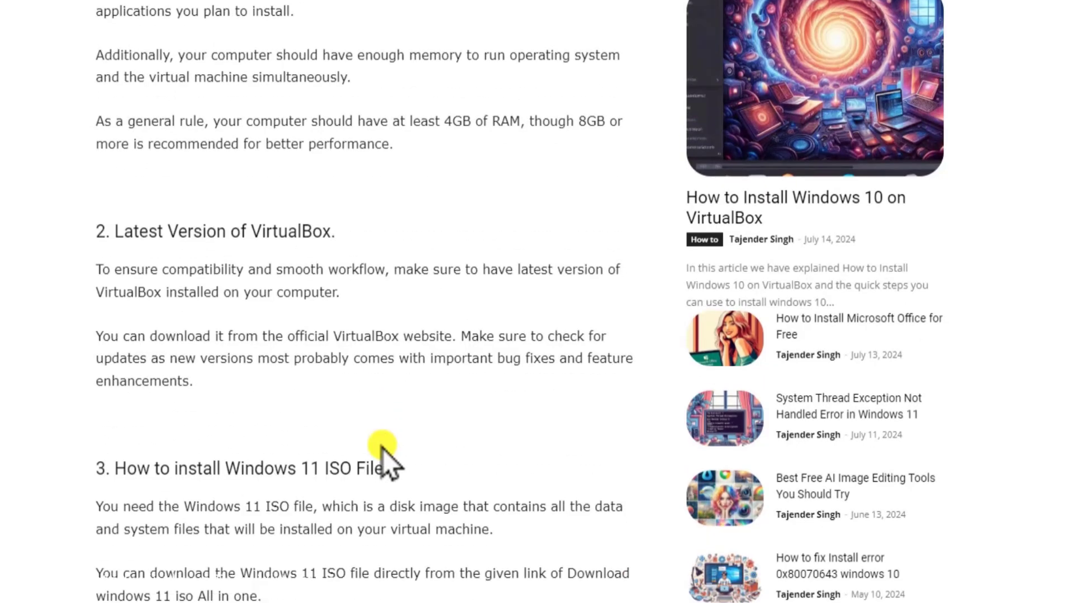
{"action": "scroll", "coordinate": [382, 448], "scroll_direction": "down", "scroll_amount": 2}
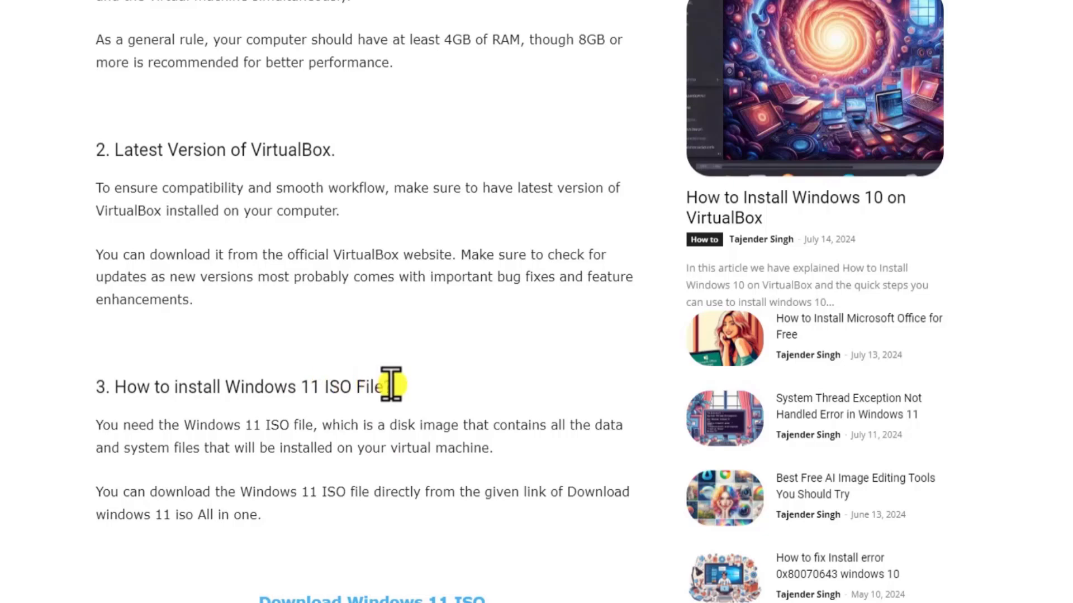
{"action": "scroll", "coordinate": [396, 379], "scroll_direction": "down", "scroll_amount": 4}
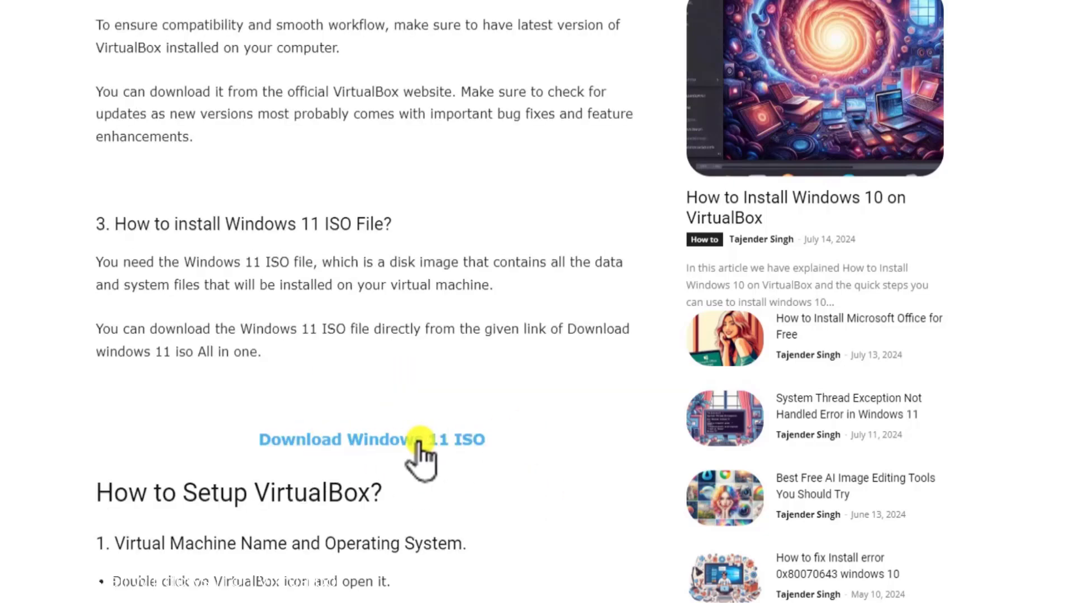
Try to download Win11_English_x64v1.iso from the article's Windows 11 ISO link without a virus scan, and cancel saving it
{"action": "left_click", "coordinate": [395, 440]}
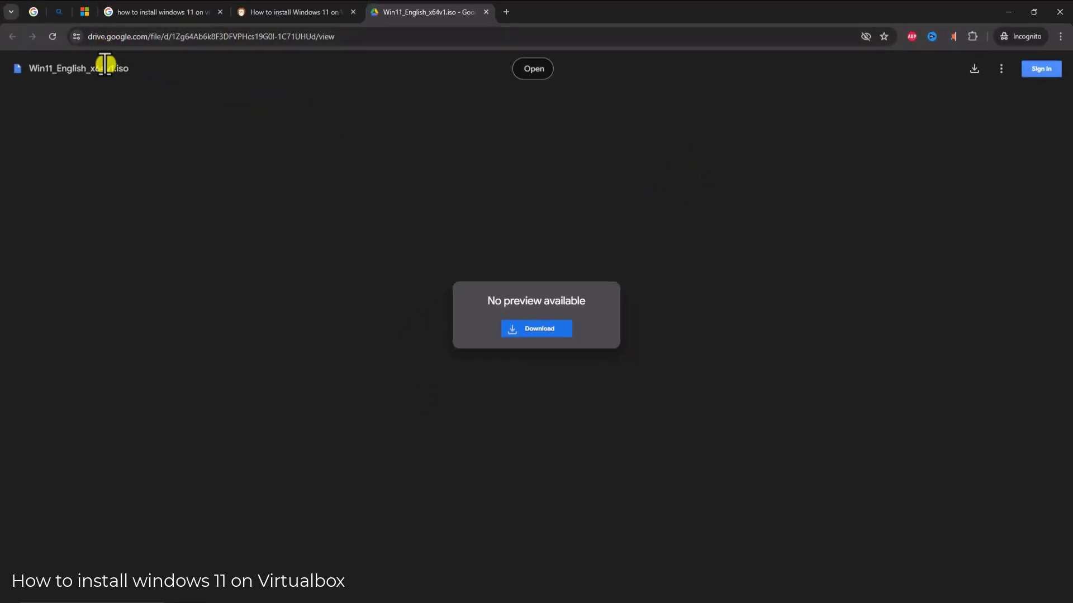
{"action": "left_click", "coordinate": [547, 329]}
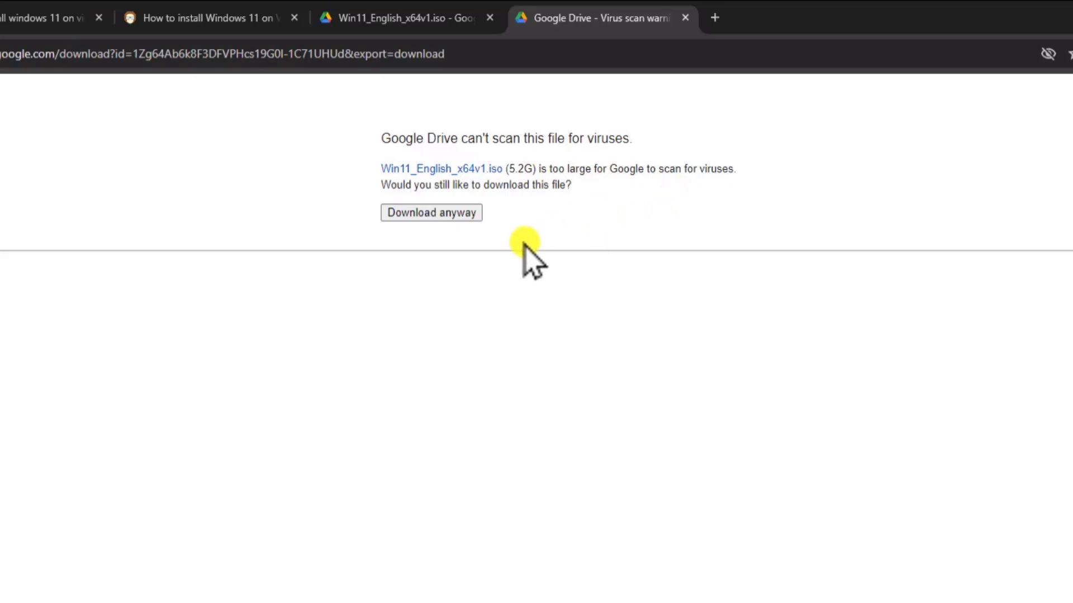
{"action": "left_click", "coordinate": [450, 214]}
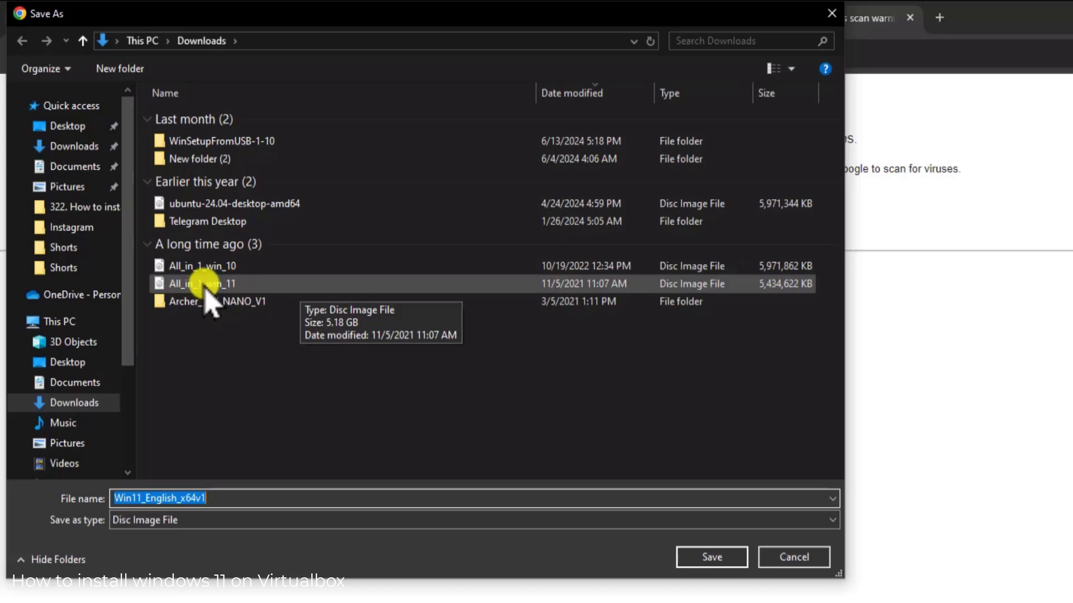
{"action": "left_click", "coordinate": [816, 562]}
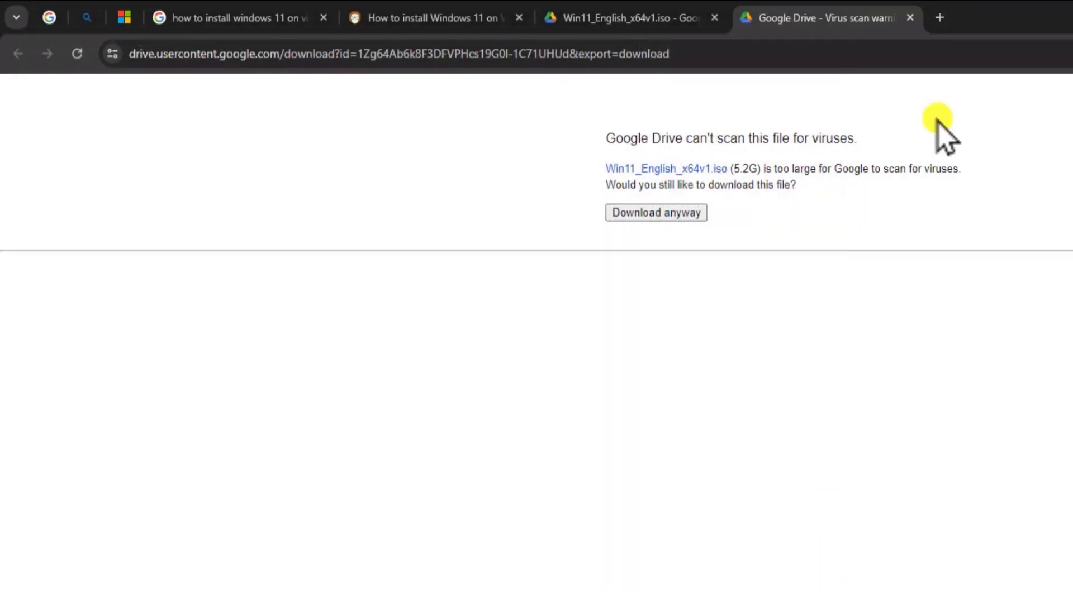
{"action": "key", "text": "ctrl+w"}
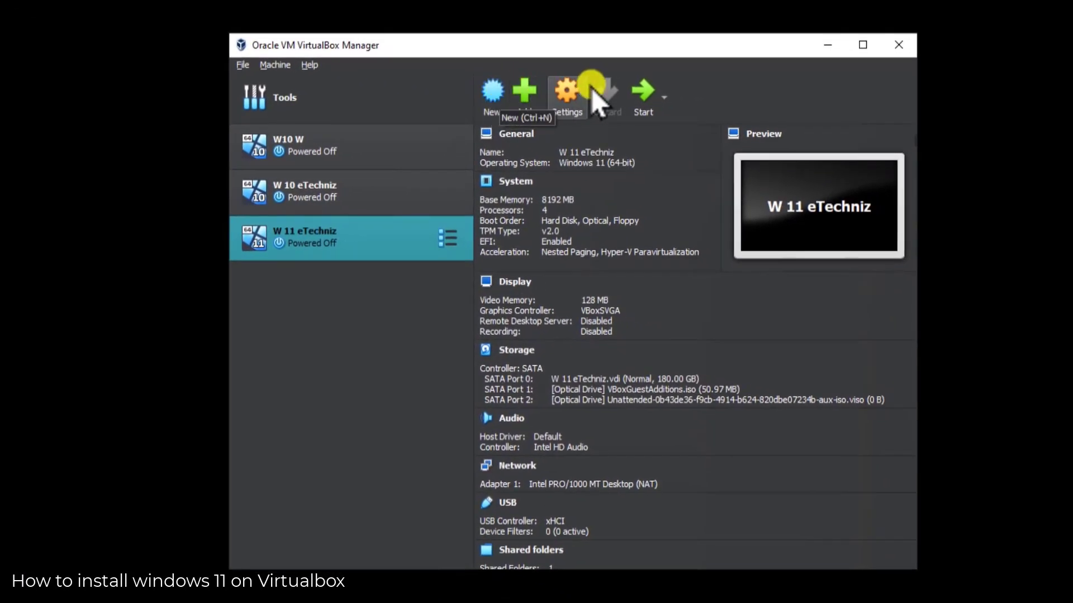
Start a new virtual machine in Oracle VM VirtualBox Manager and name it "winodws 11"
{"action": "left_click", "coordinate": [491, 91]}
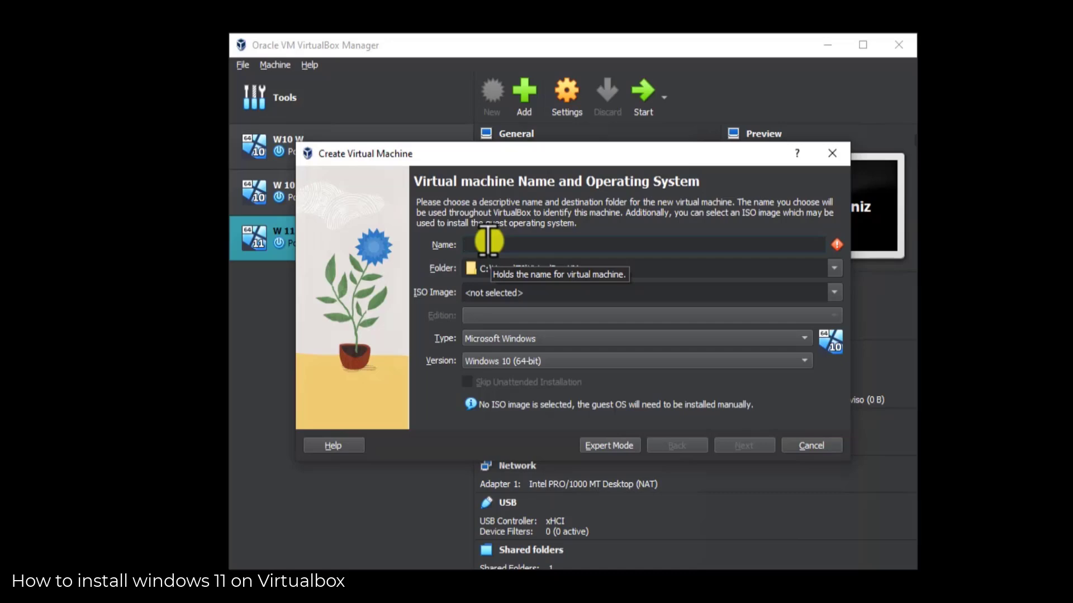
{"action": "type", "text": "winodws 11"}
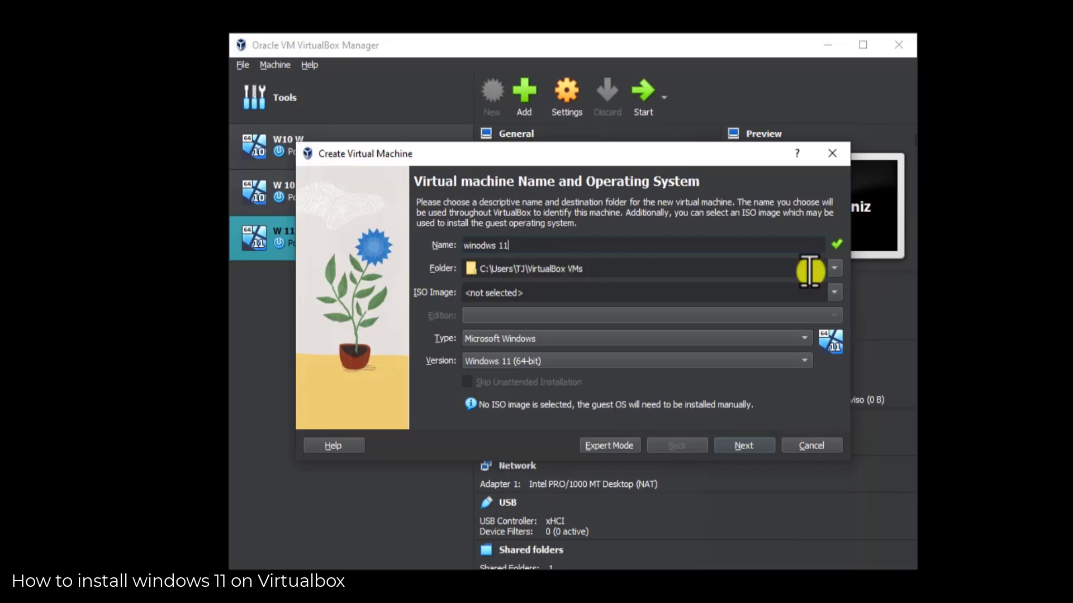
Try adding a new folder inside VirtualBox VMs for the machine, delete it and cancel the folder selection
{"action": "left_click", "coordinate": [834, 268]}
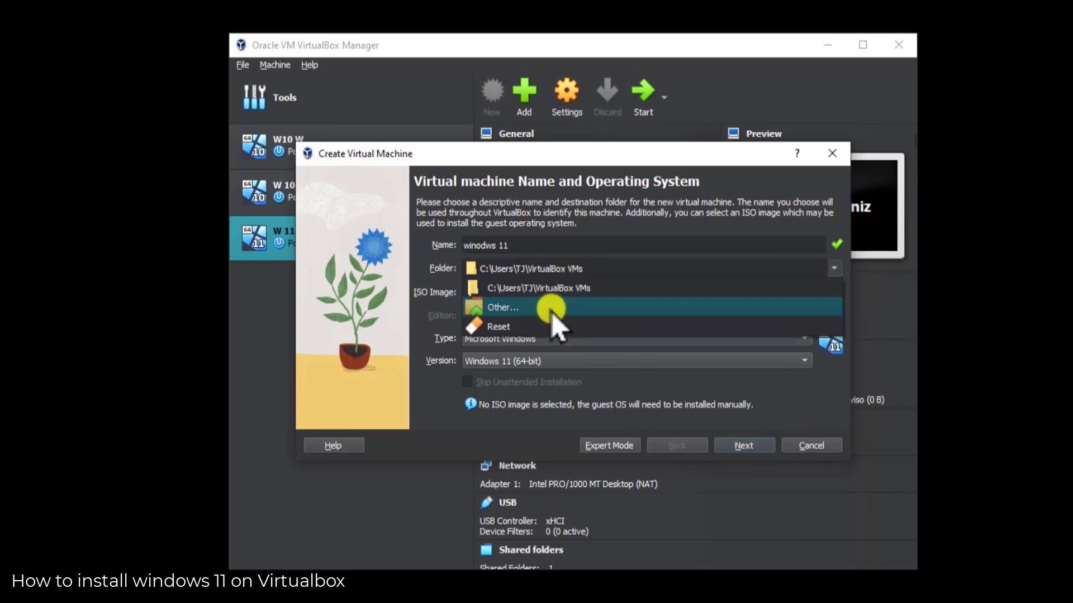
{"action": "left_click", "coordinate": [506, 307]}
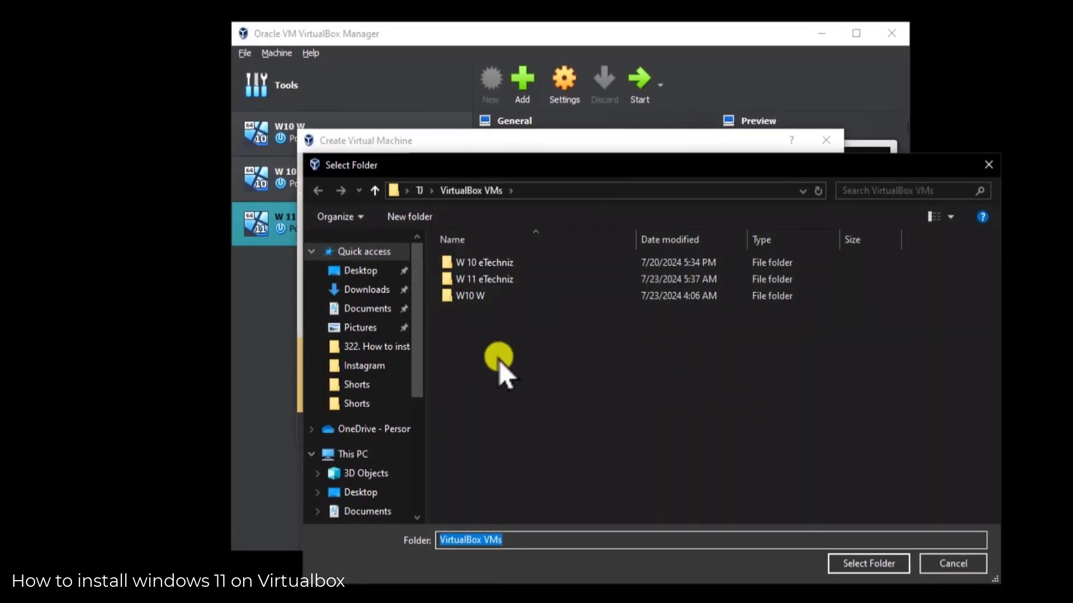
{"action": "left_click", "coordinate": [522, 430]}
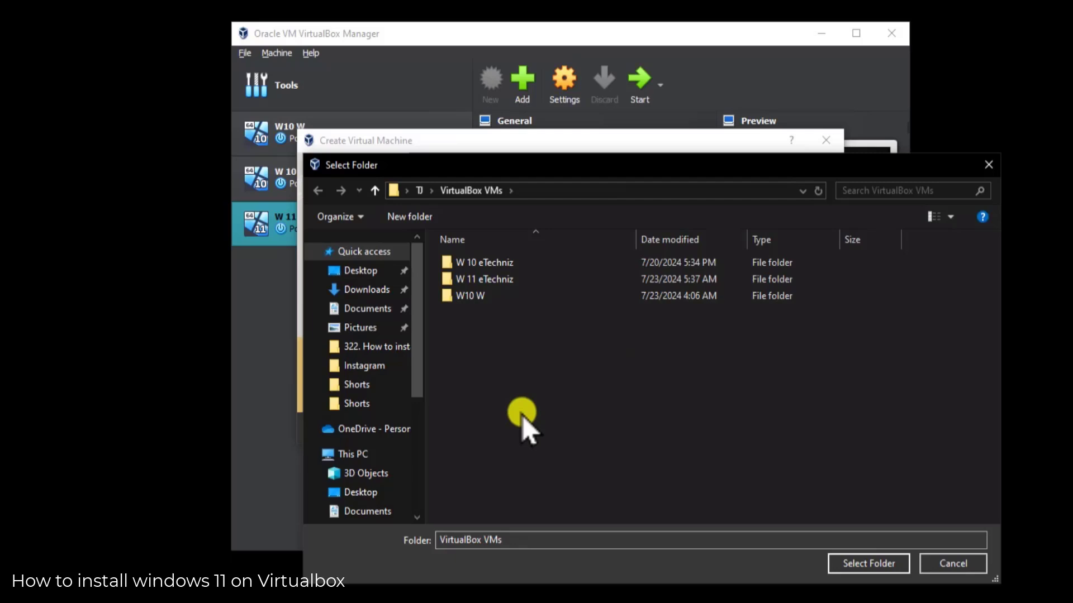
{"action": "right_click", "coordinate": [504, 331]}
{"action": "mouse_move", "coordinate": [541, 500]}
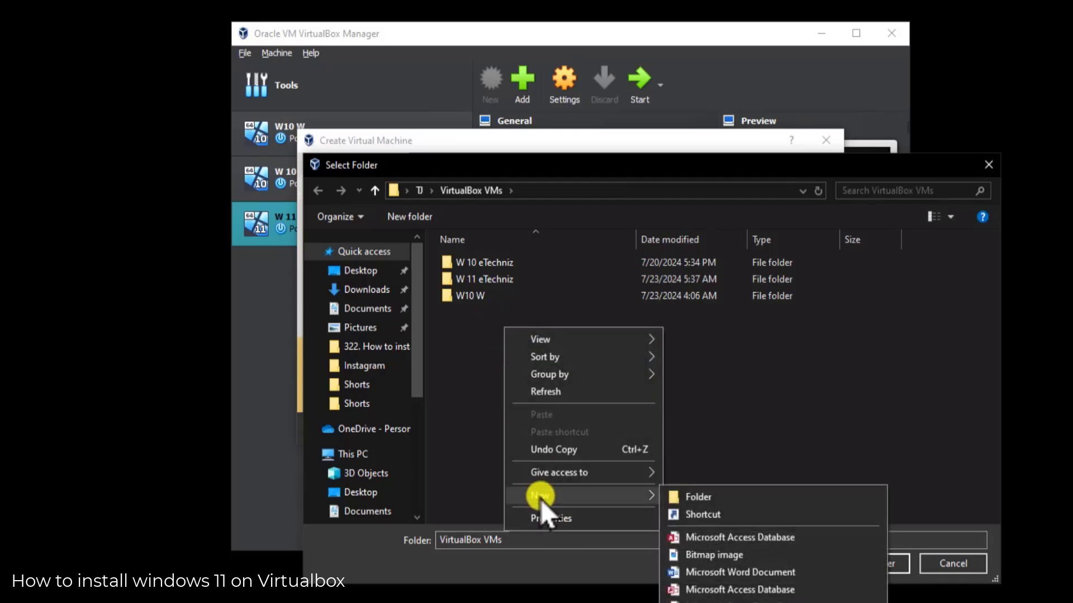
{"action": "left_click", "coordinate": [726, 499]}
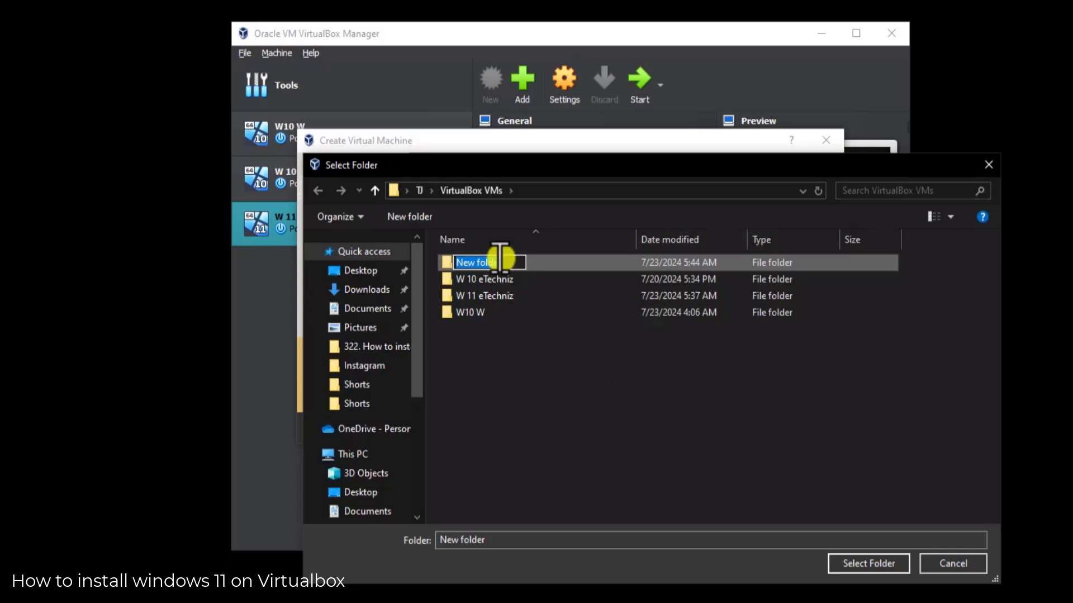
{"action": "left_click", "coordinate": [634, 417]}
{"action": "left_click", "coordinate": [582, 263]}
{"action": "key", "text": "Delete"}
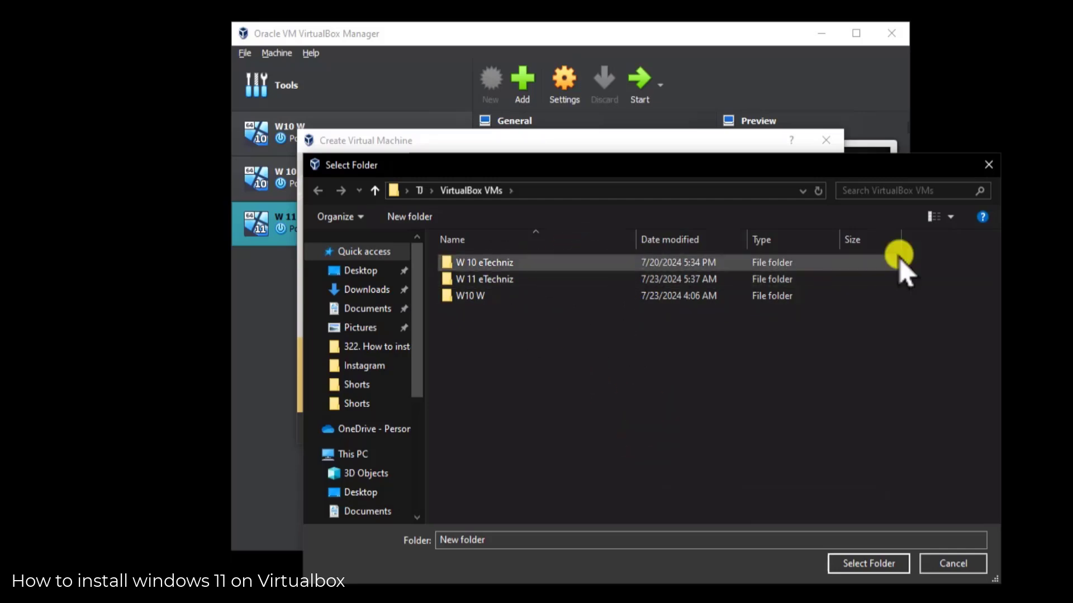
{"action": "left_click", "coordinate": [990, 167]}
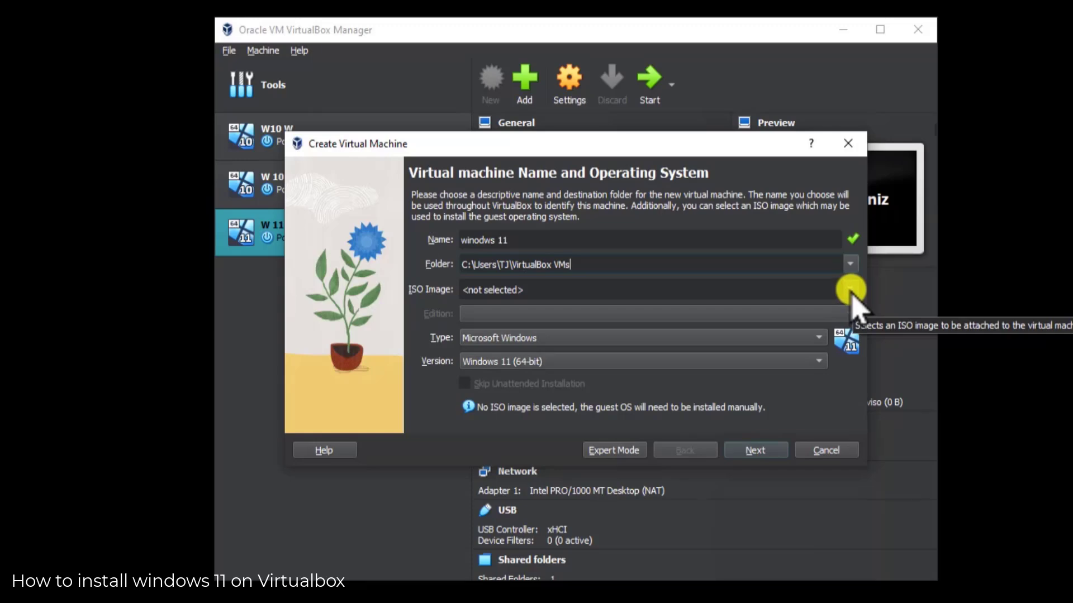
Attach All_in_1_win_11.iso from Downloads to the new machine, choose the Windows 11 Pro edition and continue to the unattended install setup
{"action": "left_click", "coordinate": [815, 338]}
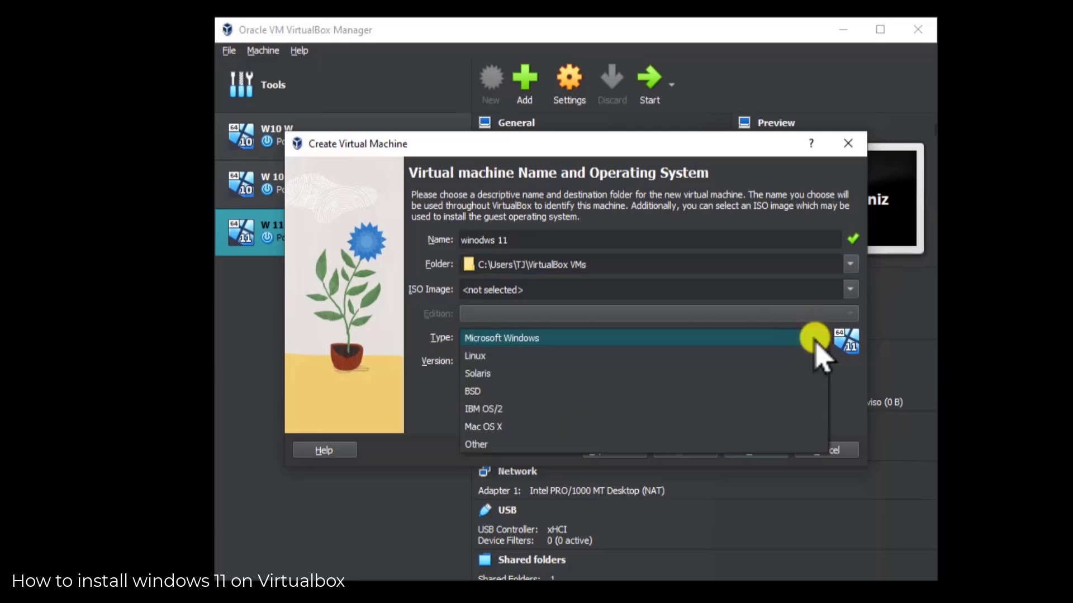
{"action": "left_click", "coordinate": [815, 338]}
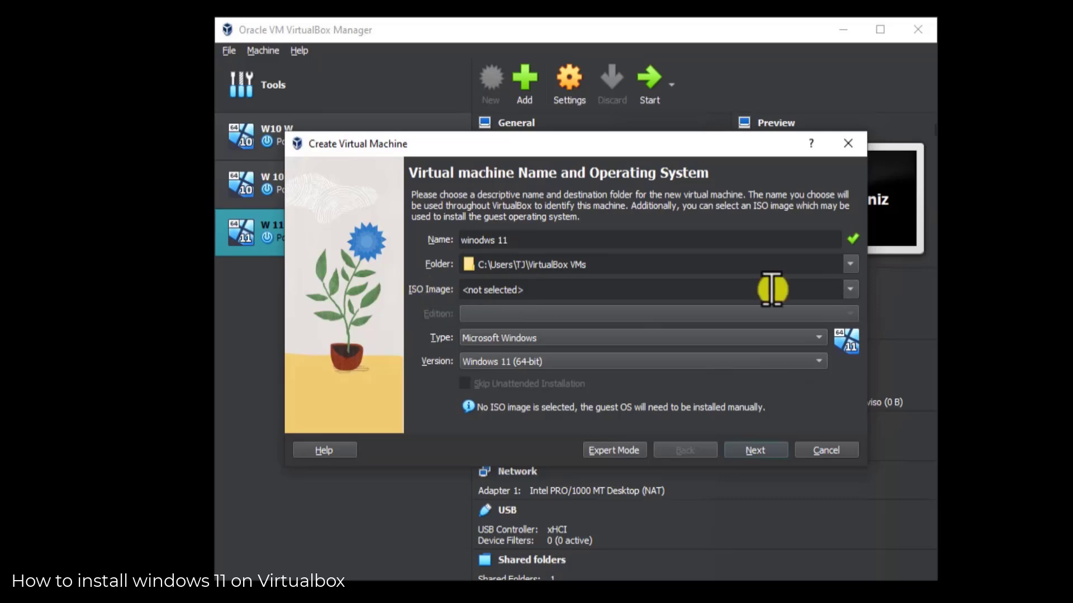
{"action": "left_click", "coordinate": [849, 289]}
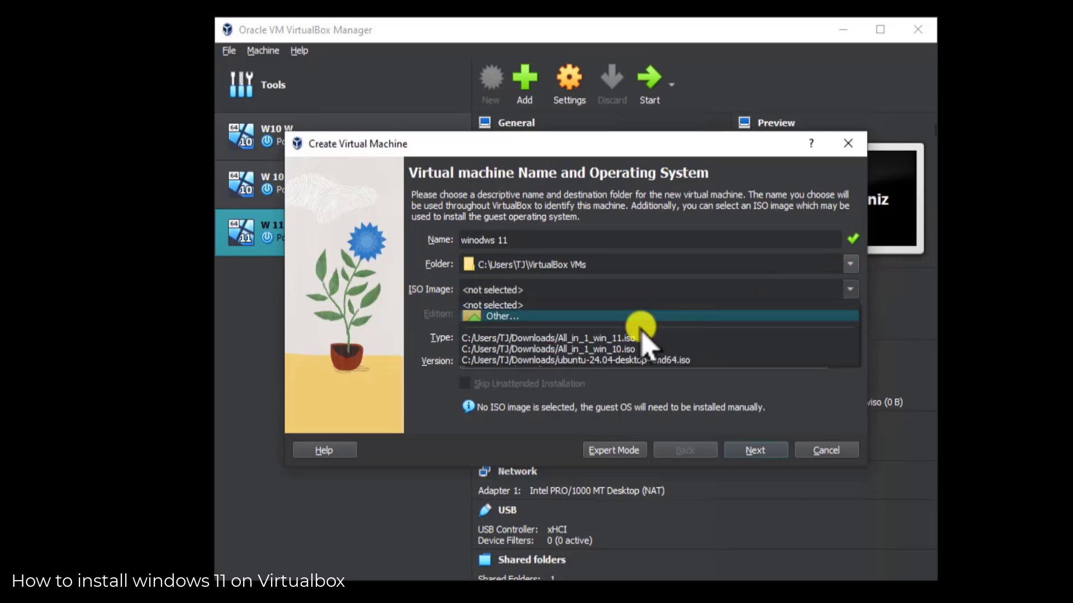
{"action": "left_click", "coordinate": [604, 338]}
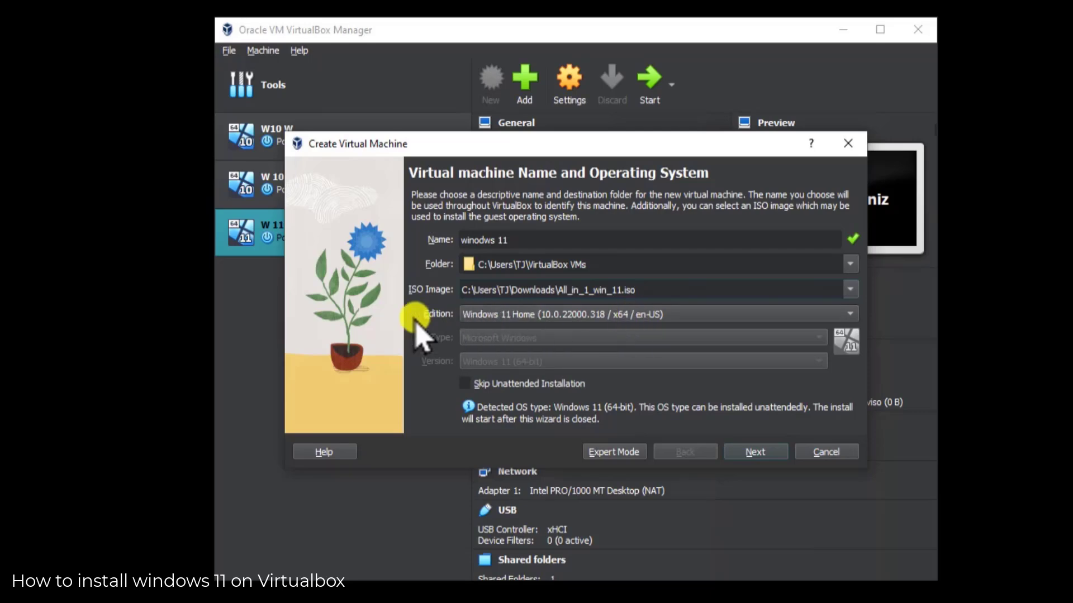
{"action": "left_click", "coordinate": [855, 310]}
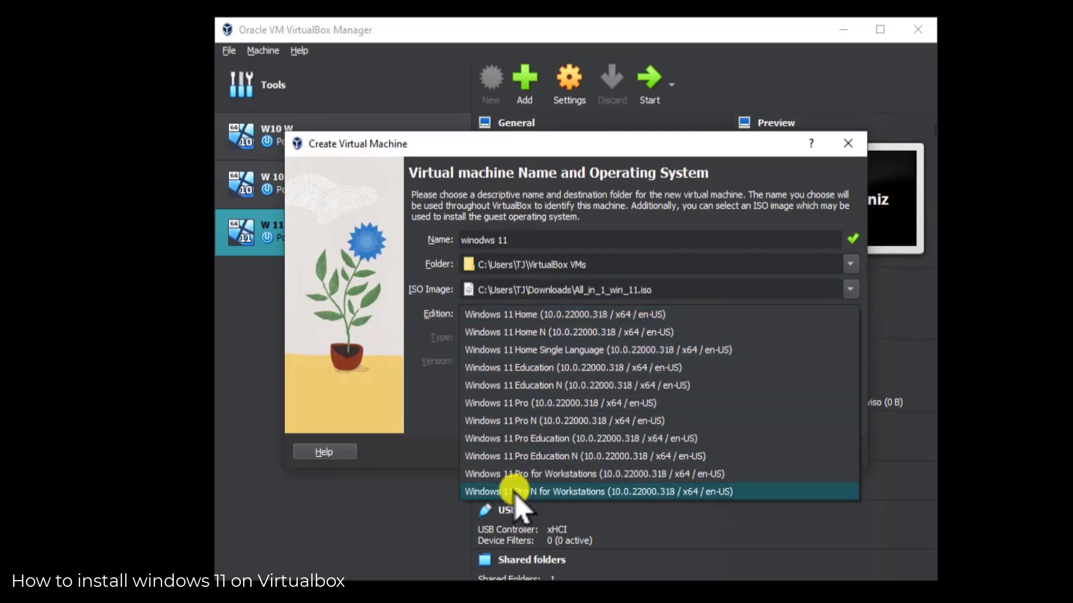
{"action": "left_click", "coordinate": [525, 403]}
{"action": "left_click", "coordinate": [757, 452]}
Set the unattended install's username to eTechniz, enter and repeat the account password, and set the hostname to winodws11
{"action": "left_click", "coordinate": [557, 282]}
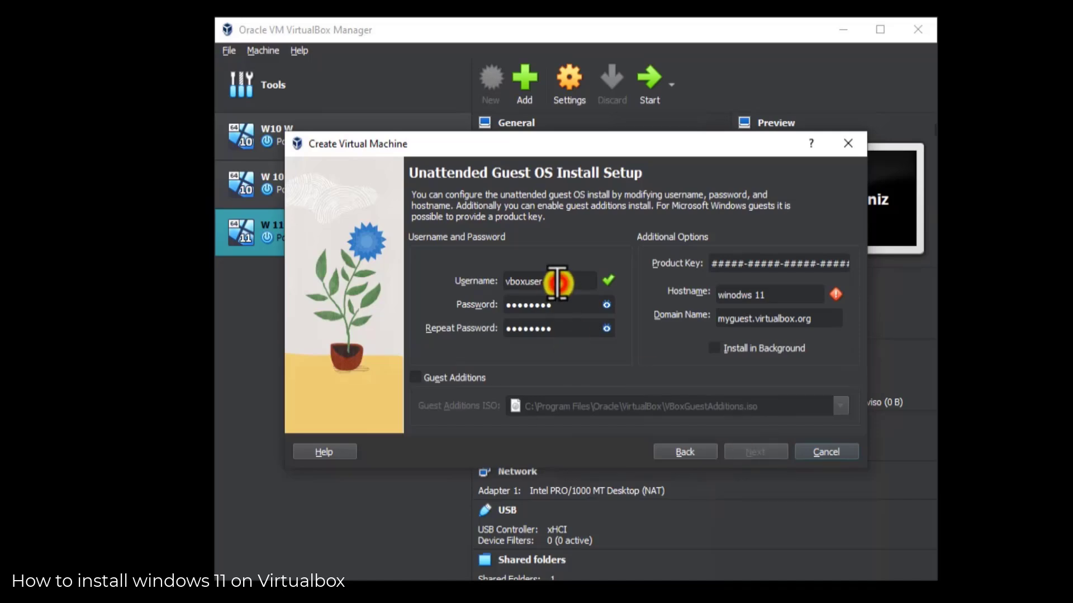
{"action": "double_click", "coordinate": [550, 282]}
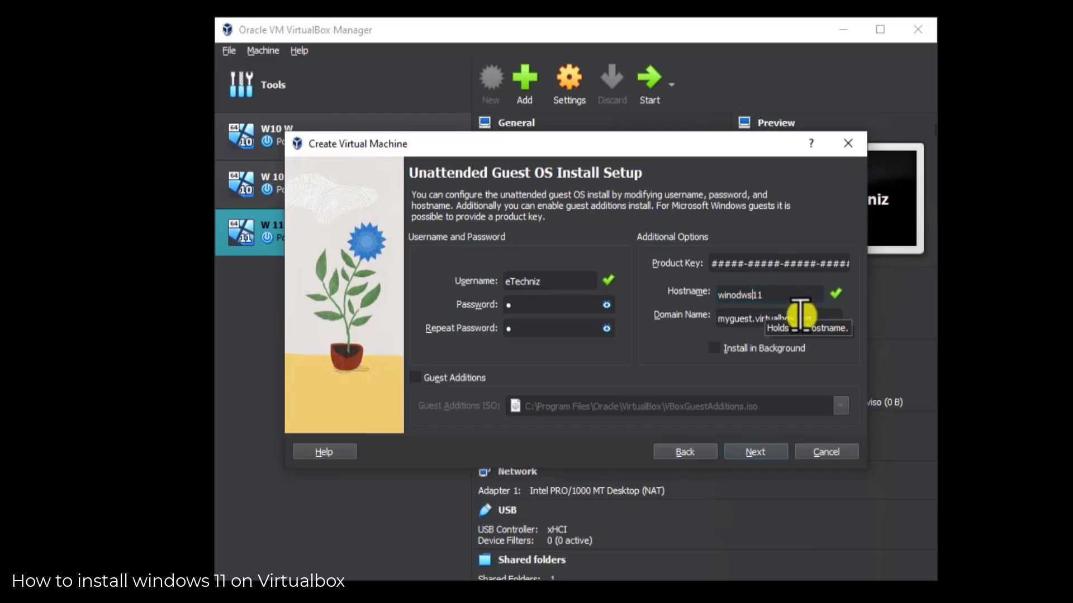
{"action": "left_click", "coordinate": [760, 451]}
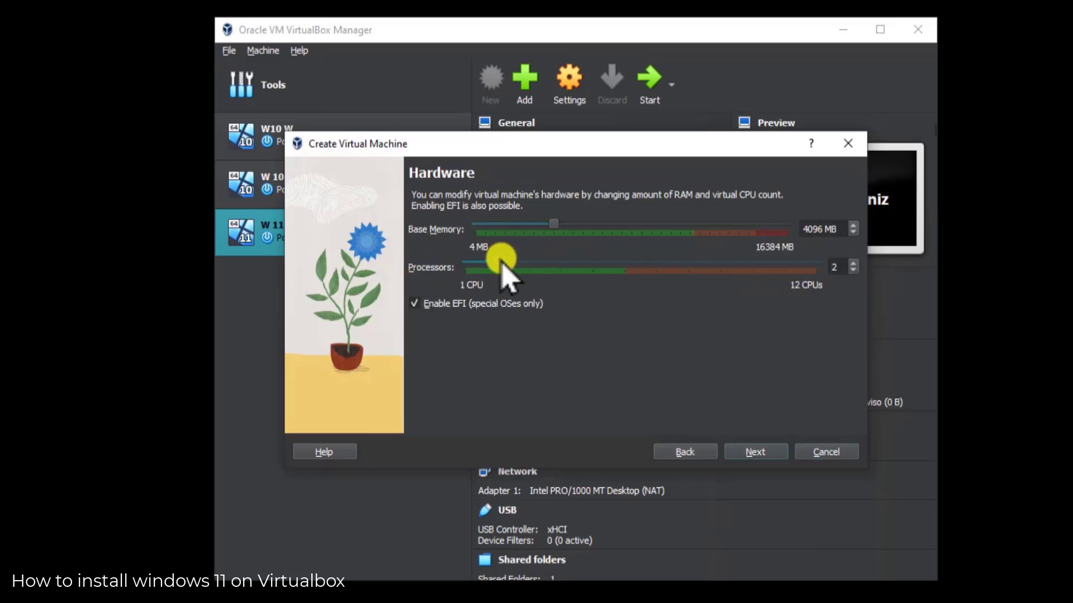
Create the machine with 4096 MB of base memory, 2 processors and a new 80 GB virtual hard disk
{"action": "mouse_move", "coordinate": [501, 267]}
{"action": "left_mouse_down"}
{"action": "mouse_move", "coordinate": [533, 264]}
{"action": "mouse_move", "coordinate": [492, 264]}
{"action": "left_mouse_up"}
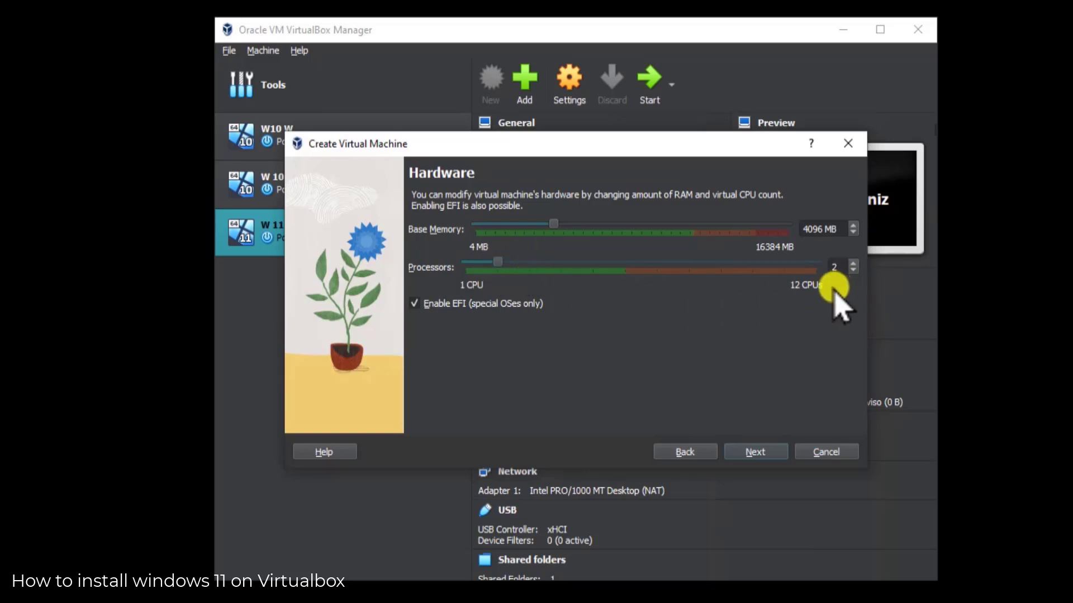
{"action": "left_click", "coordinate": [757, 452]}
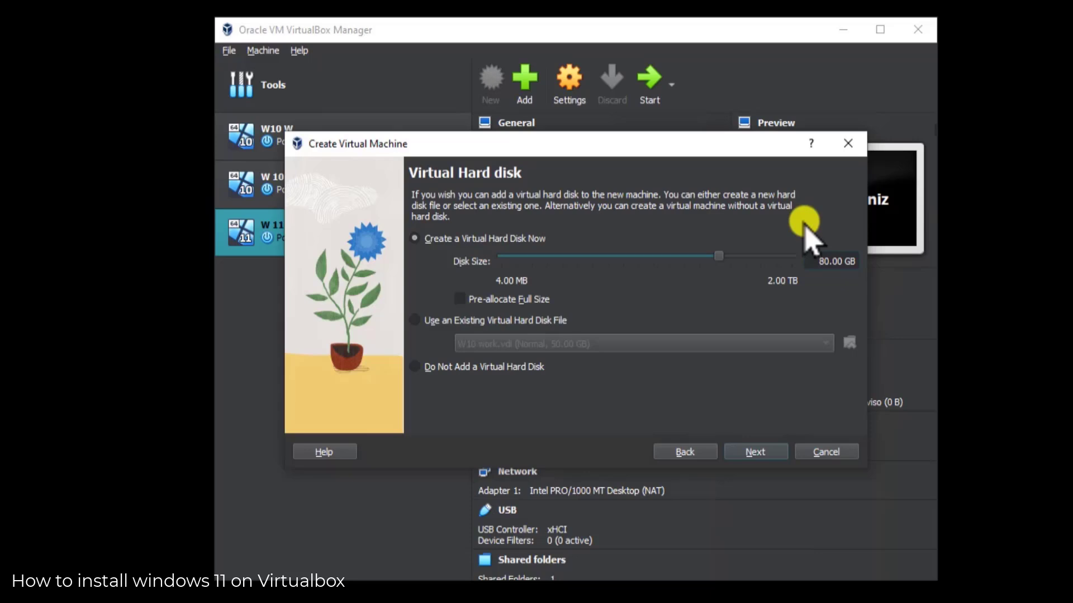
{"action": "left_click", "coordinate": [759, 452]}
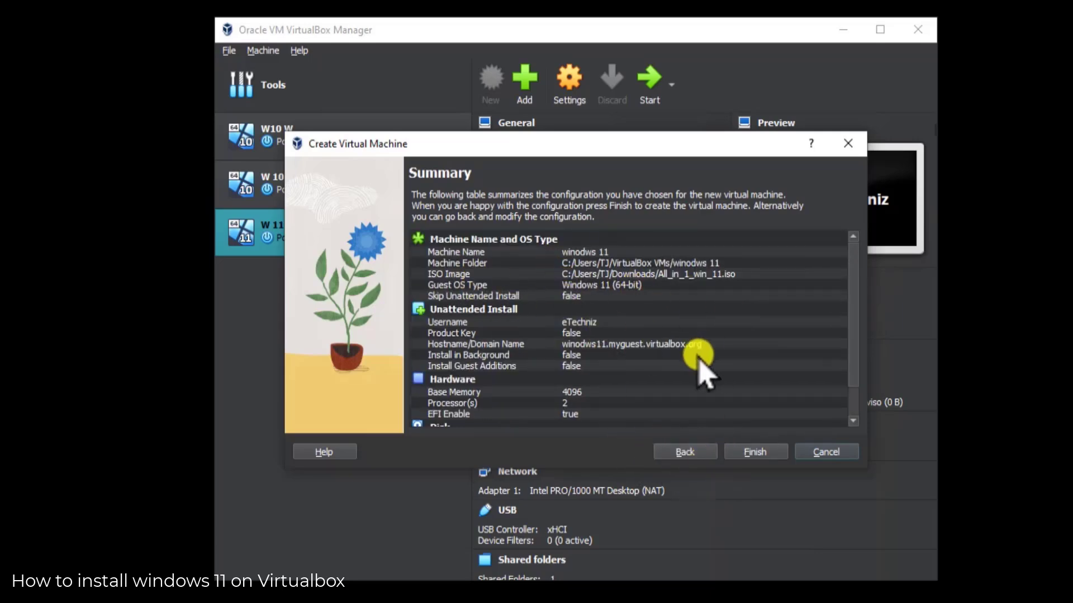
{"action": "left_click", "coordinate": [771, 454]}
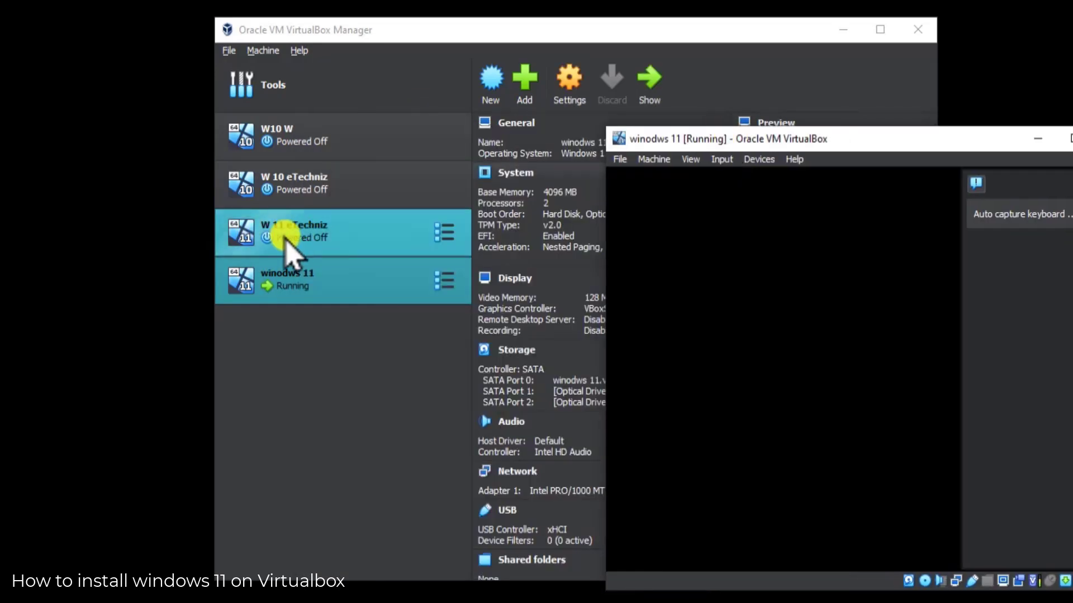
Close the running winodws 11 machine by powering it off
{"action": "left_click", "coordinate": [279, 237]}
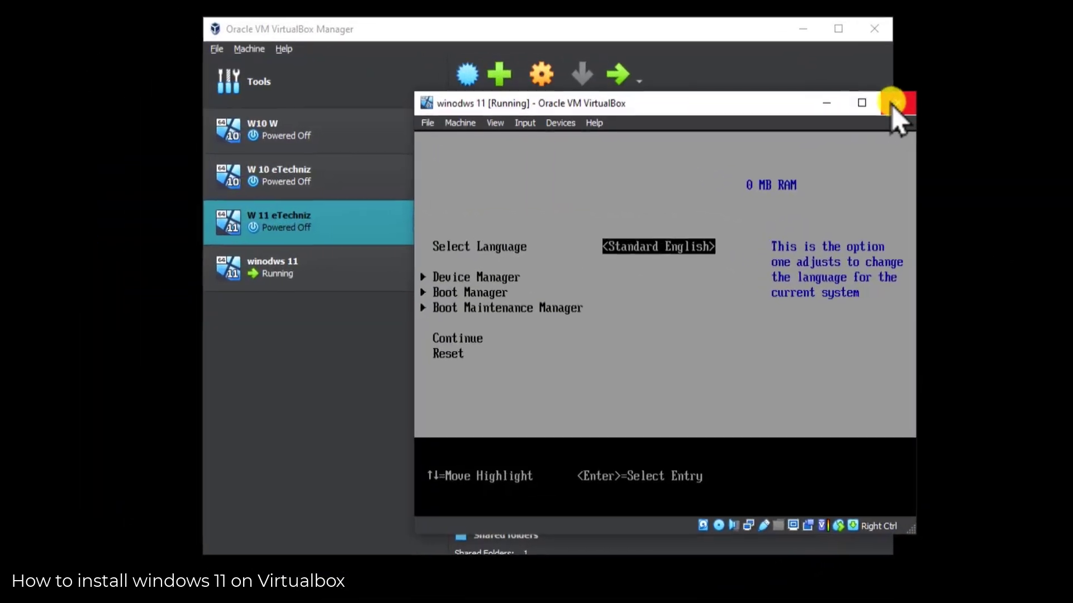
{"action": "left_click", "coordinate": [889, 101]}
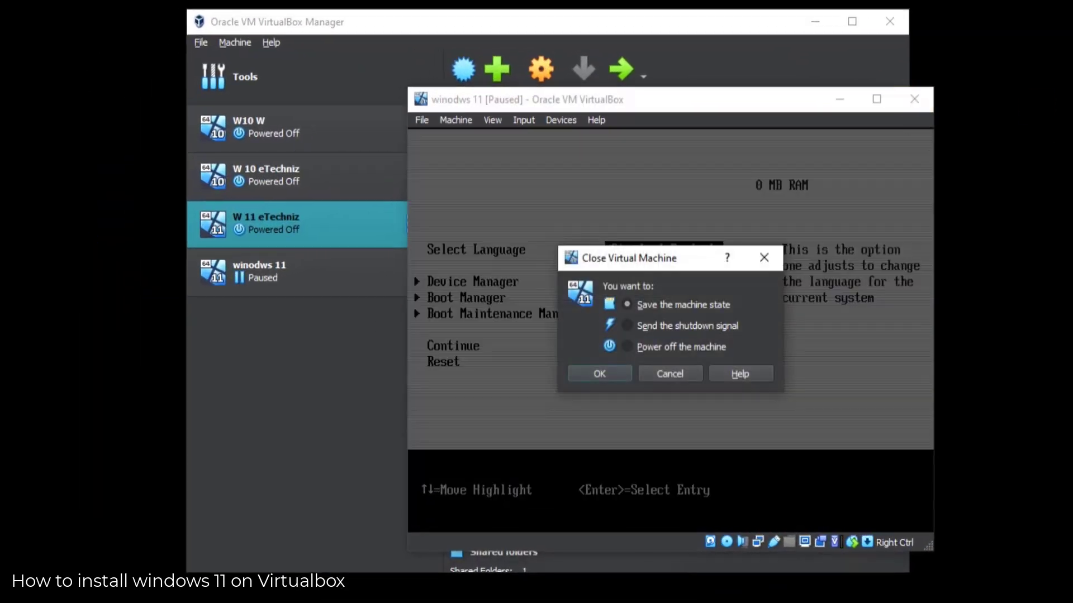
{"action": "left_click", "coordinate": [677, 371]}
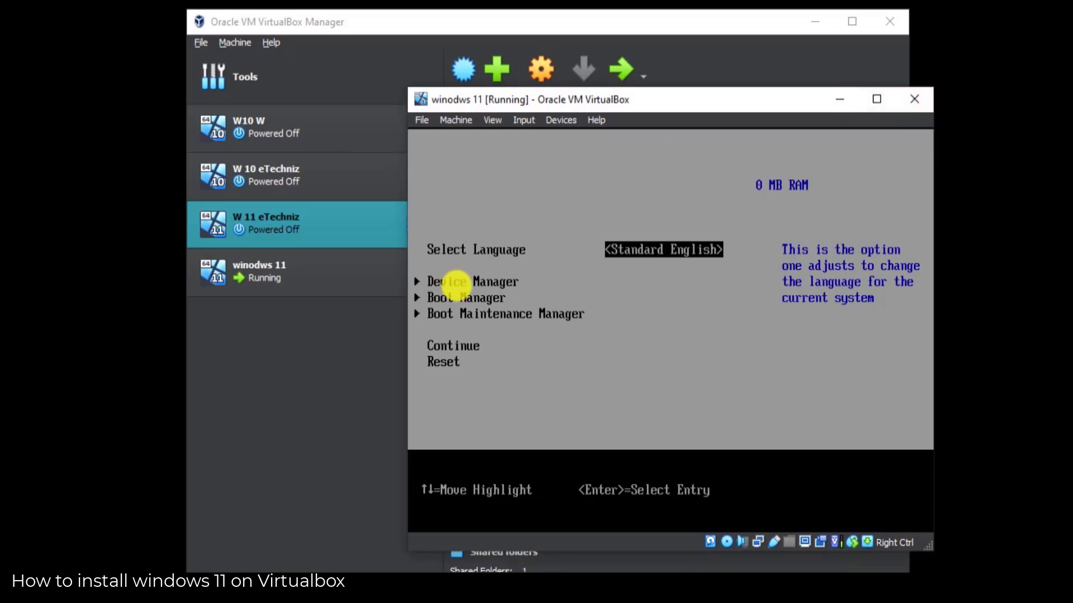
{"action": "left_click", "coordinate": [915, 101]}
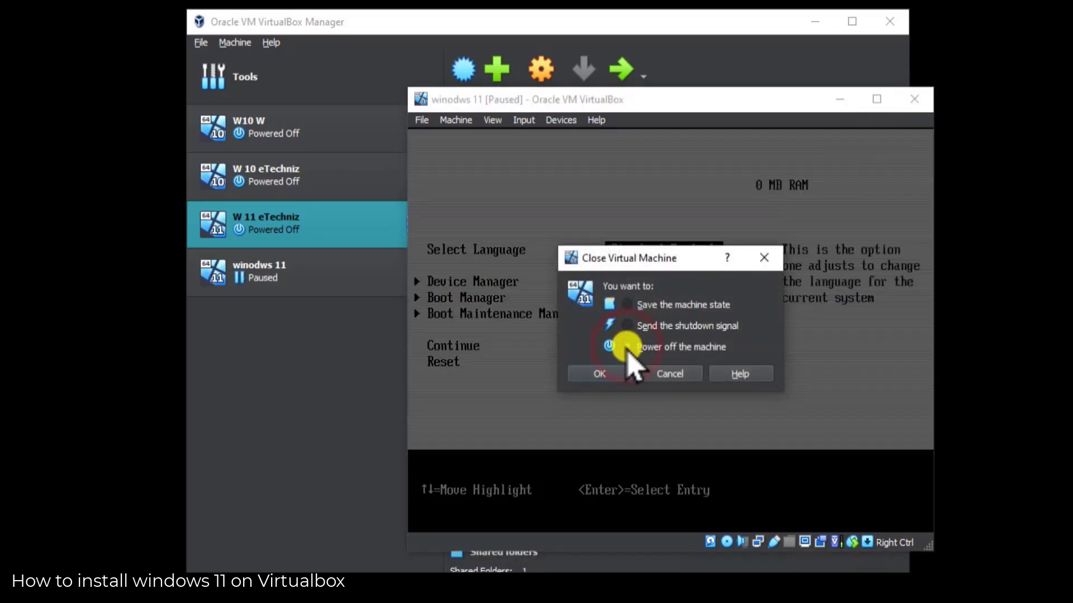
{"action": "left_click", "coordinate": [598, 373]}
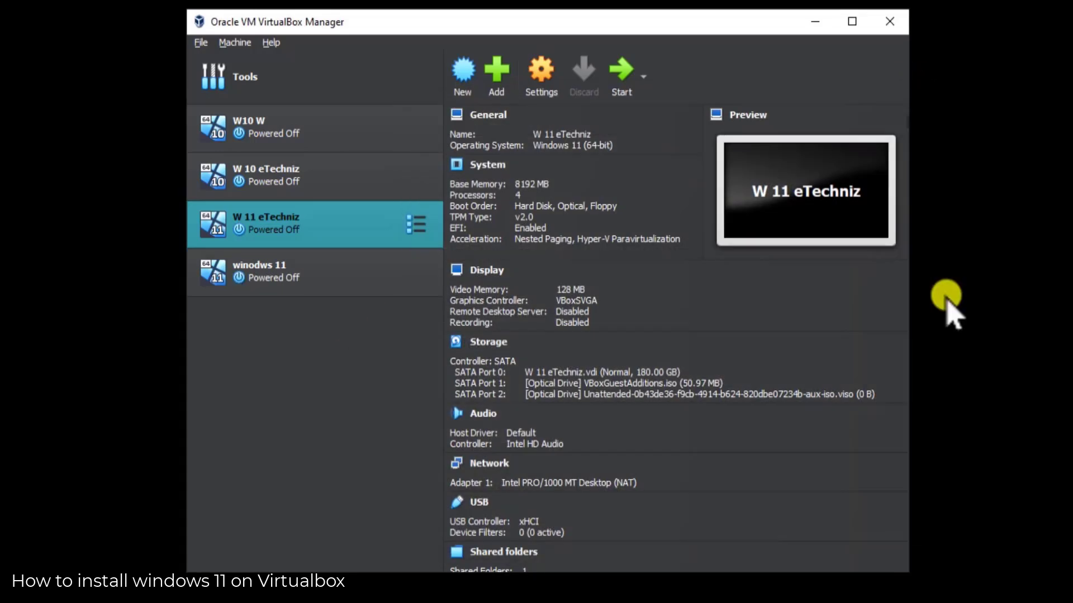
Start the winodws 11 machine again, dismiss its notifications, reposition its window and minimize it while Windows Setup runs
{"action": "double_click", "coordinate": [342, 280]}
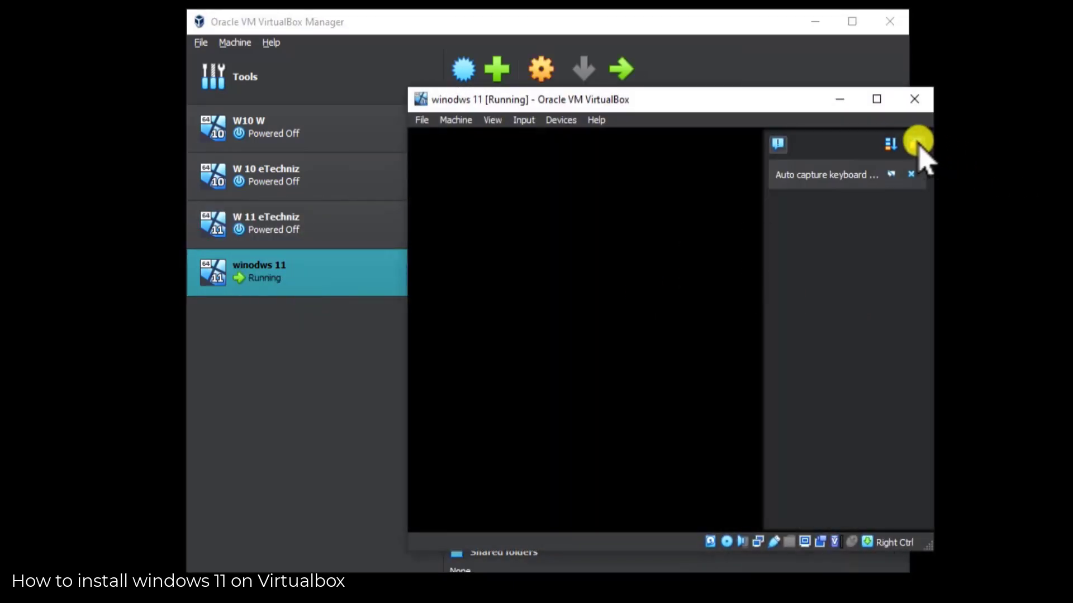
{"action": "left_click", "coordinate": [917, 143]}
{"action": "left_click", "coordinate": [864, 545]}
{"action": "left_click", "coordinate": [767, 321]}
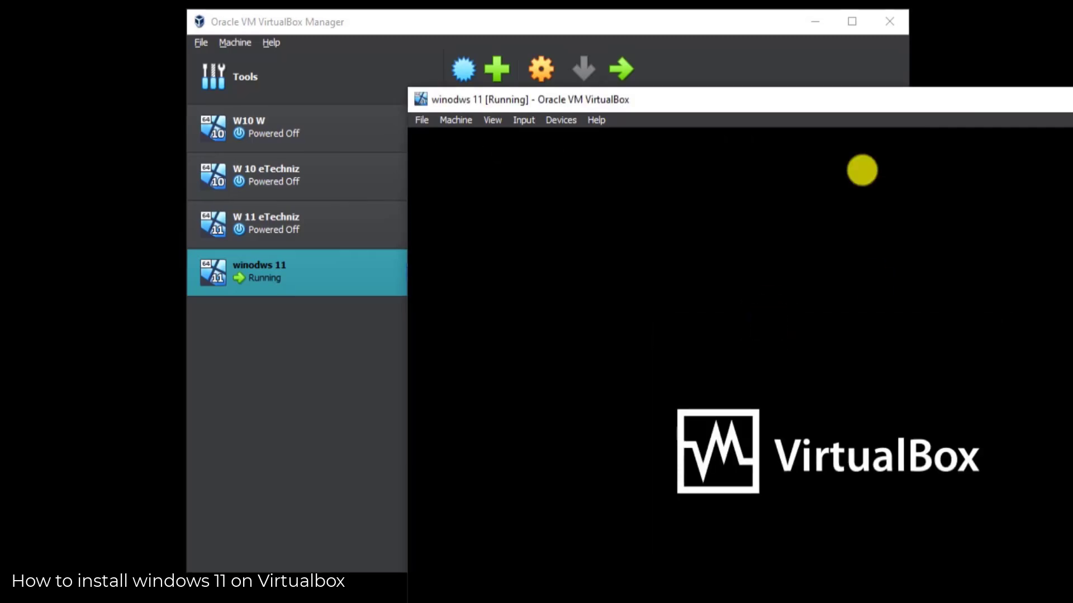
{"action": "left_click_drag", "start_coordinate": [871, 114], "coordinate": [680, 9]}
{"action": "left_click", "coordinate": [947, 42]}
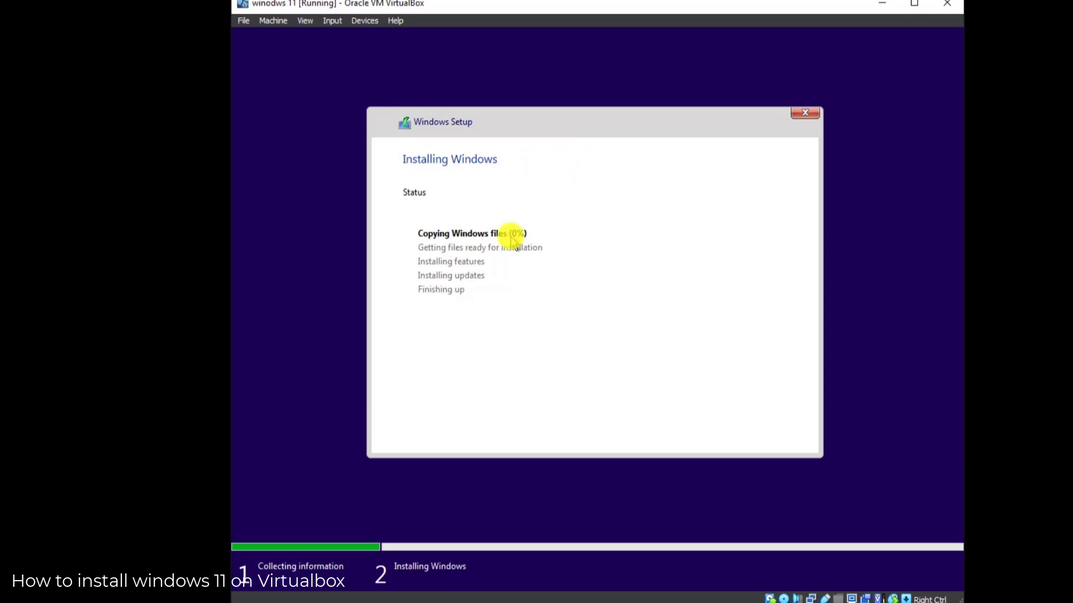
{"action": "left_click", "coordinate": [882, 4]}
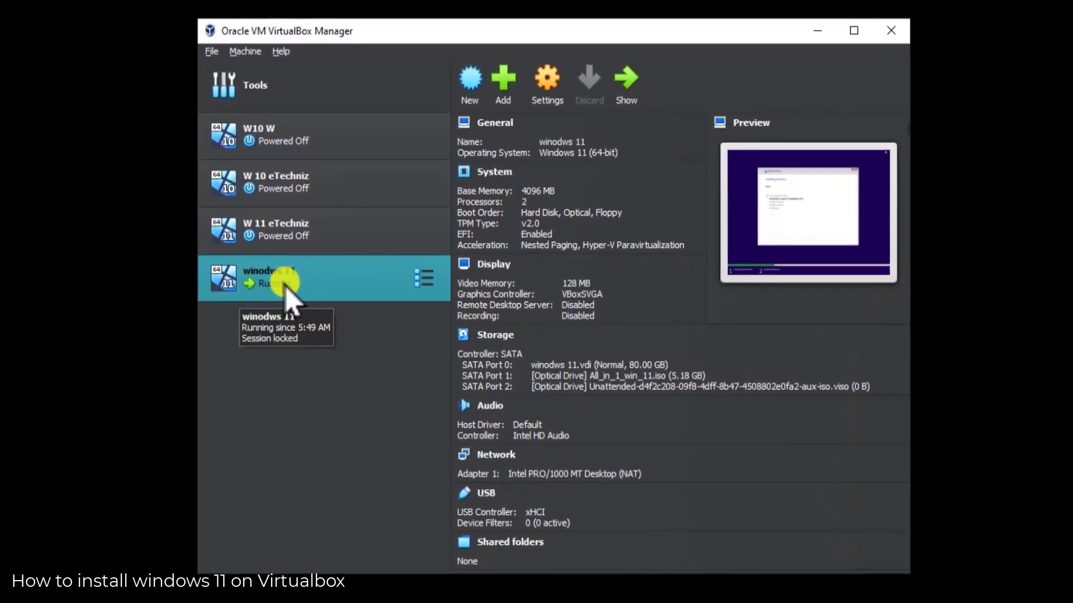
Open the settings of the W 11 eTechniz machine and choose Bidirectional for both the shared clipboard and Drag'n'Drop
{"action": "left_click", "coordinate": [304, 225]}
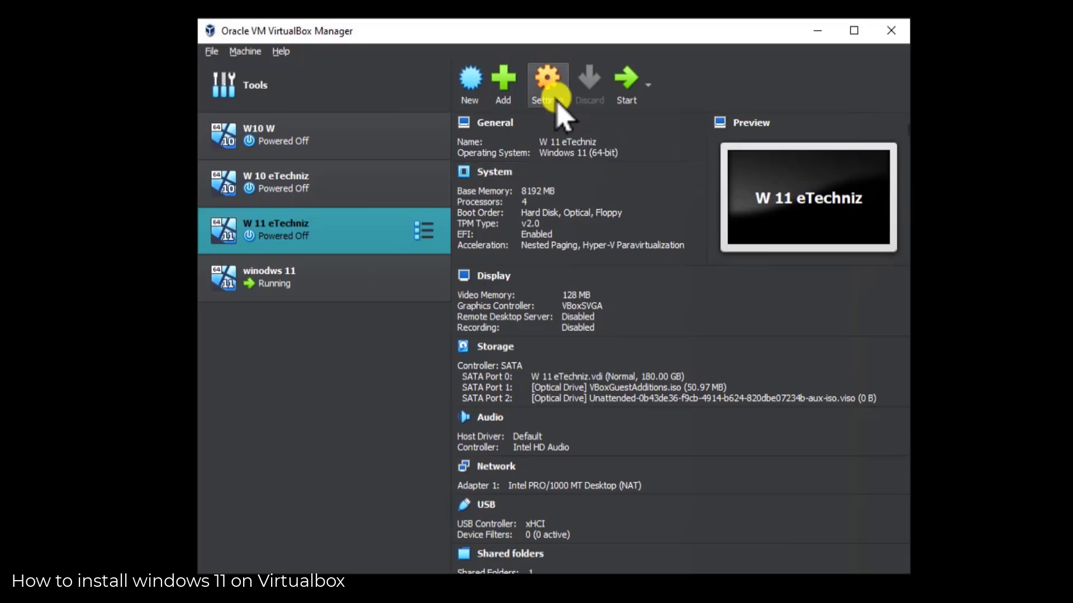
{"action": "left_click", "coordinate": [547, 89]}
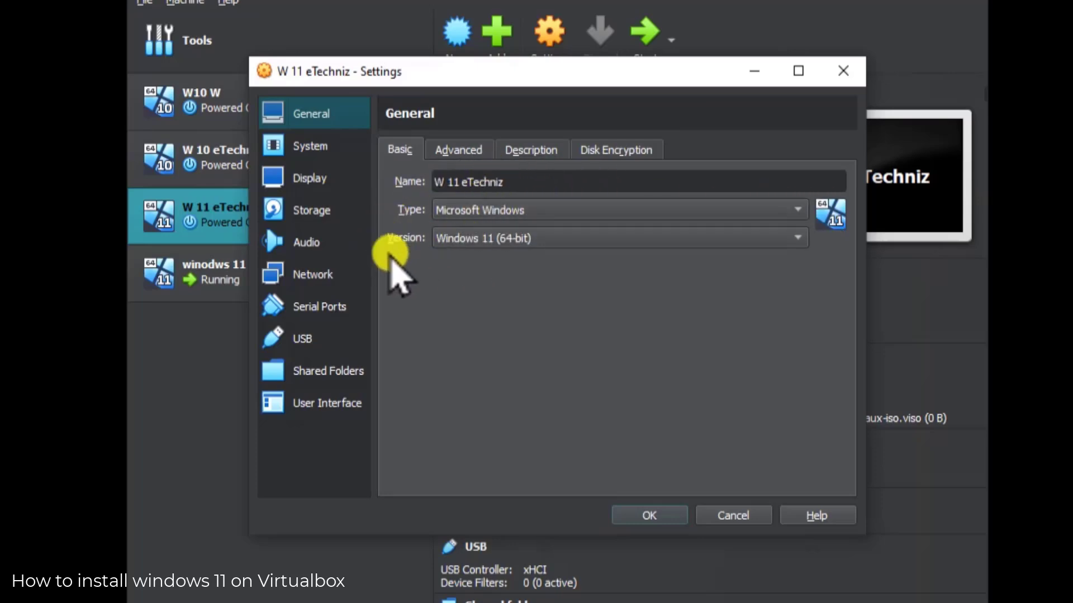
{"action": "left_click", "coordinate": [458, 150]}
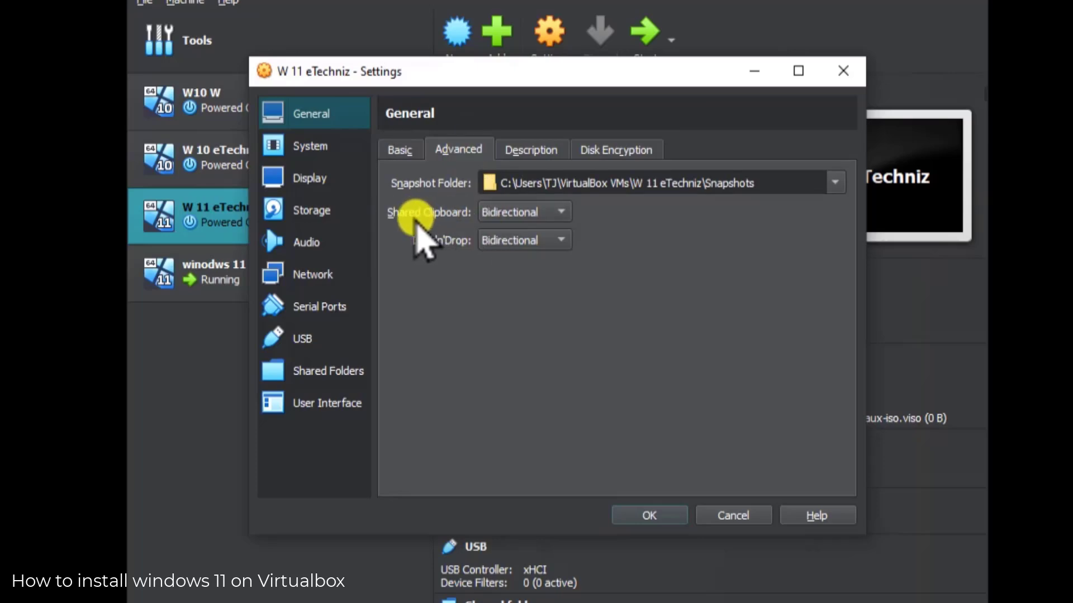
{"action": "left_click", "coordinate": [556, 215]}
{"action": "left_click", "coordinate": [537, 212]}
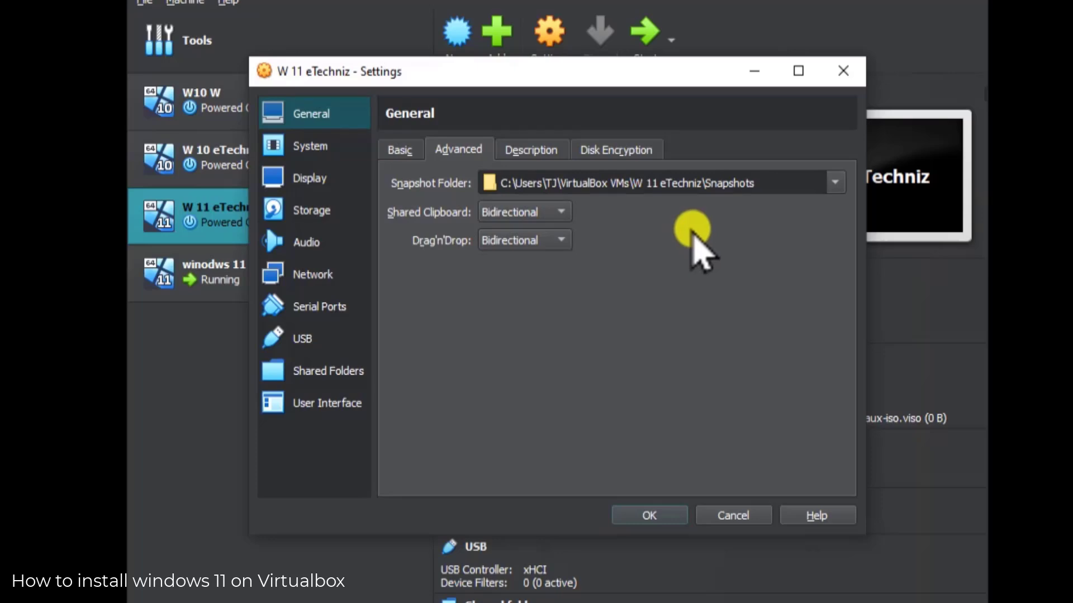
{"action": "left_click", "coordinate": [561, 213]}
{"action": "left_click", "coordinate": [532, 211]}
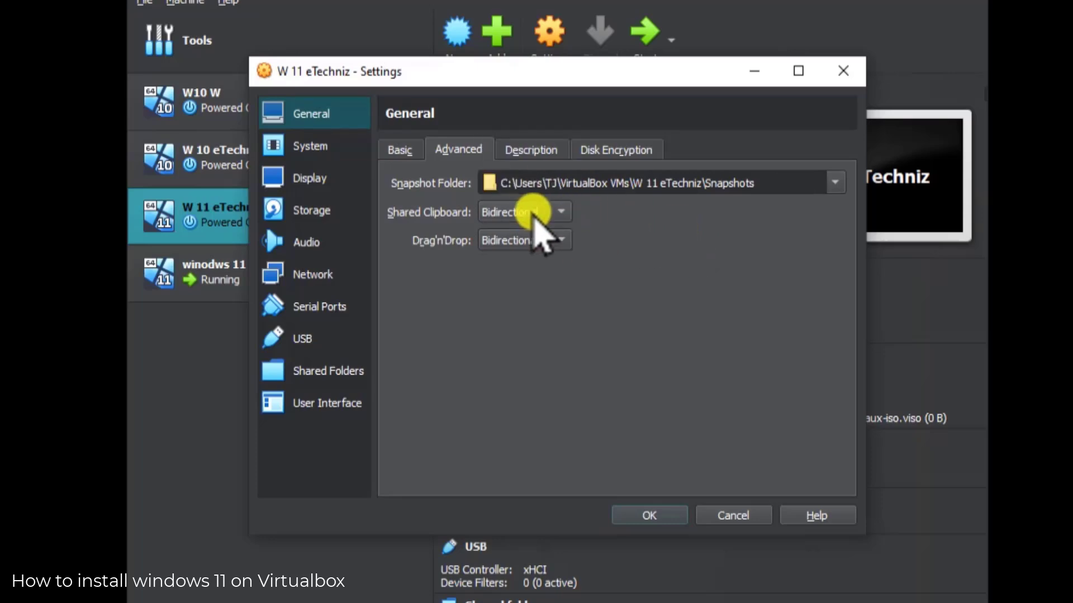
{"action": "left_click", "coordinate": [561, 240]}
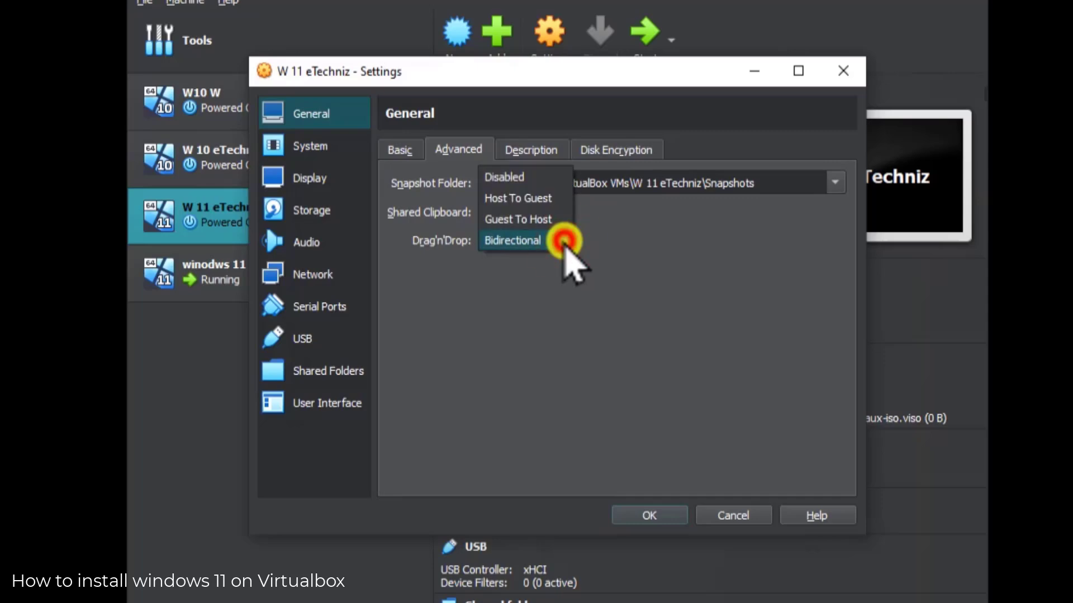
{"action": "left_click", "coordinate": [564, 240]}
Review the machine's description, disk encryption and motherboard settings, including base memory, TPM version and pointing device options
{"action": "left_click", "coordinate": [552, 150]}
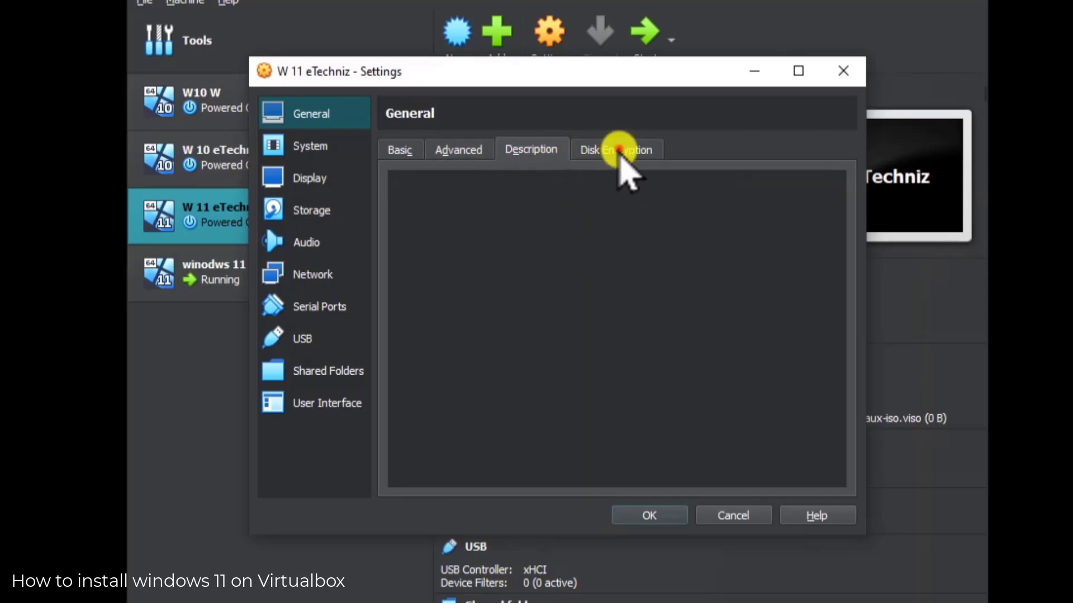
{"action": "left_click", "coordinate": [617, 150]}
{"action": "left_click", "coordinate": [319, 147]}
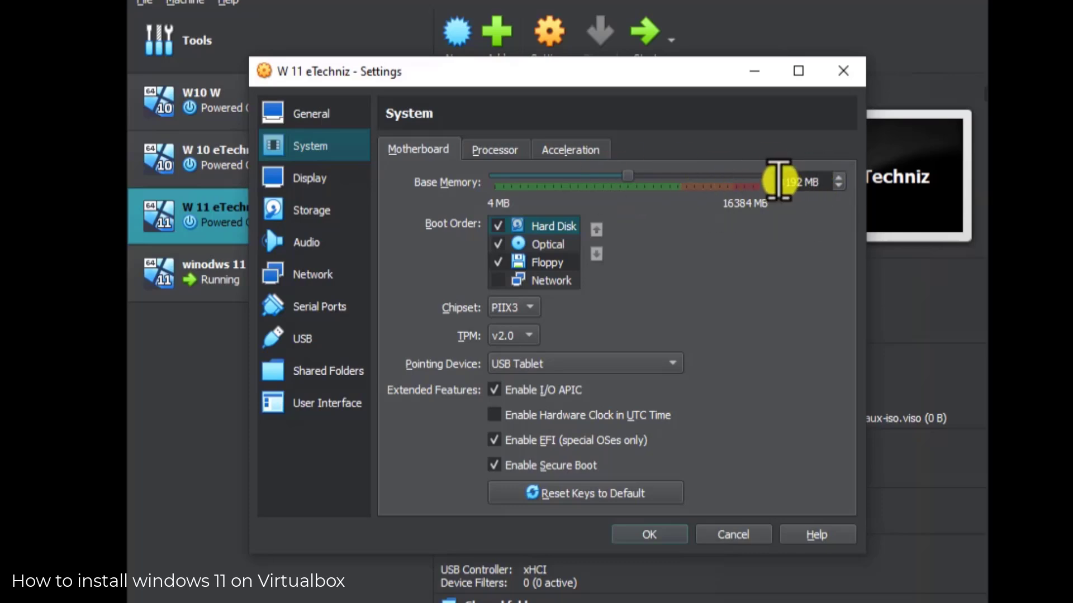
{"action": "left_click", "coordinate": [778, 180]}
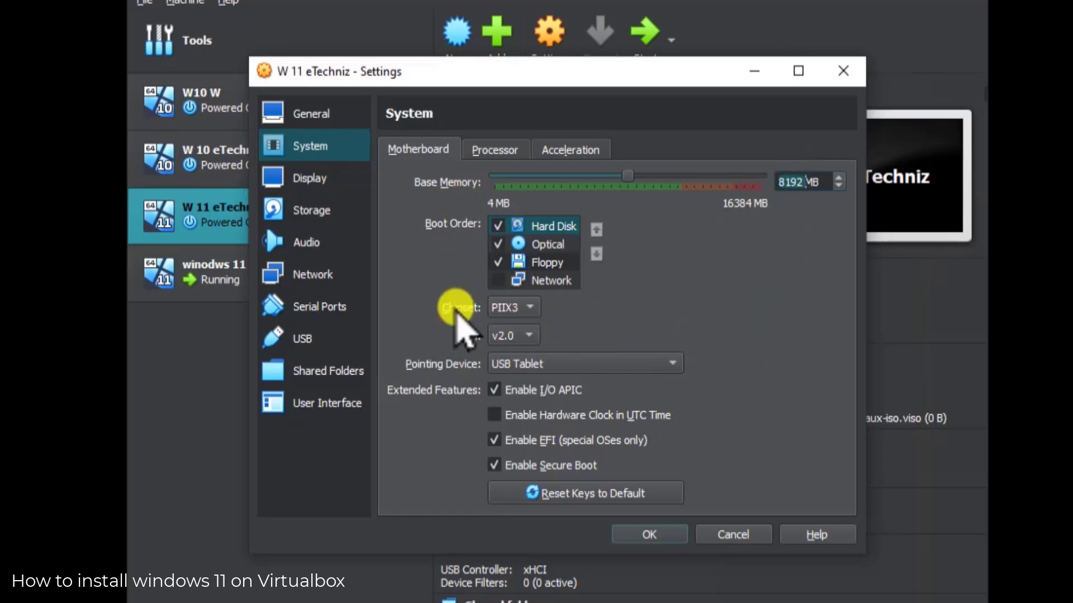
{"action": "left_click", "coordinate": [528, 335]}
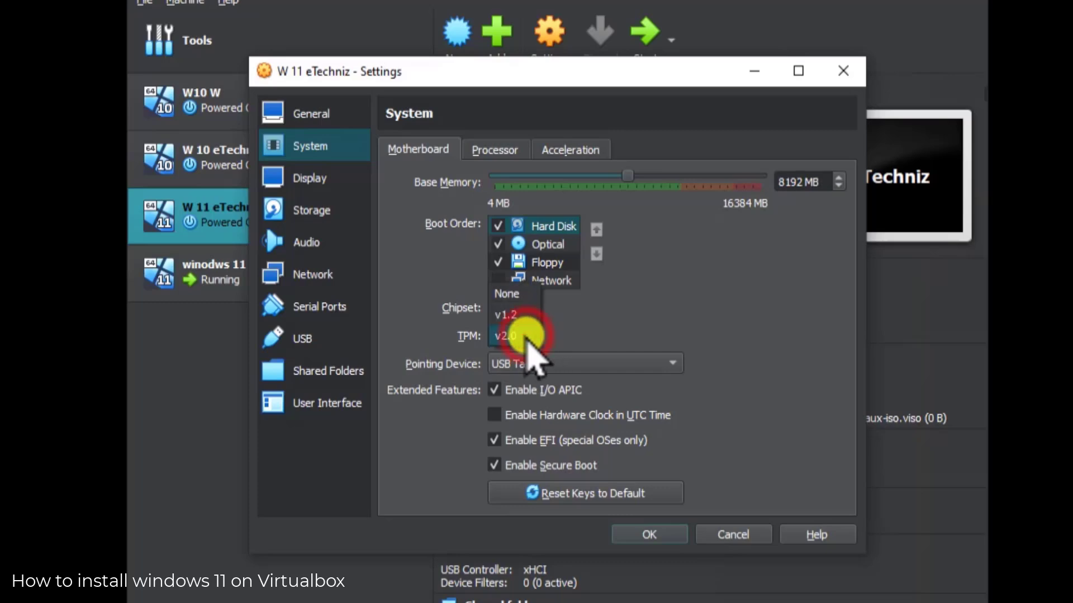
{"action": "left_click", "coordinate": [436, 386]}
{"action": "left_click", "coordinate": [654, 366]}
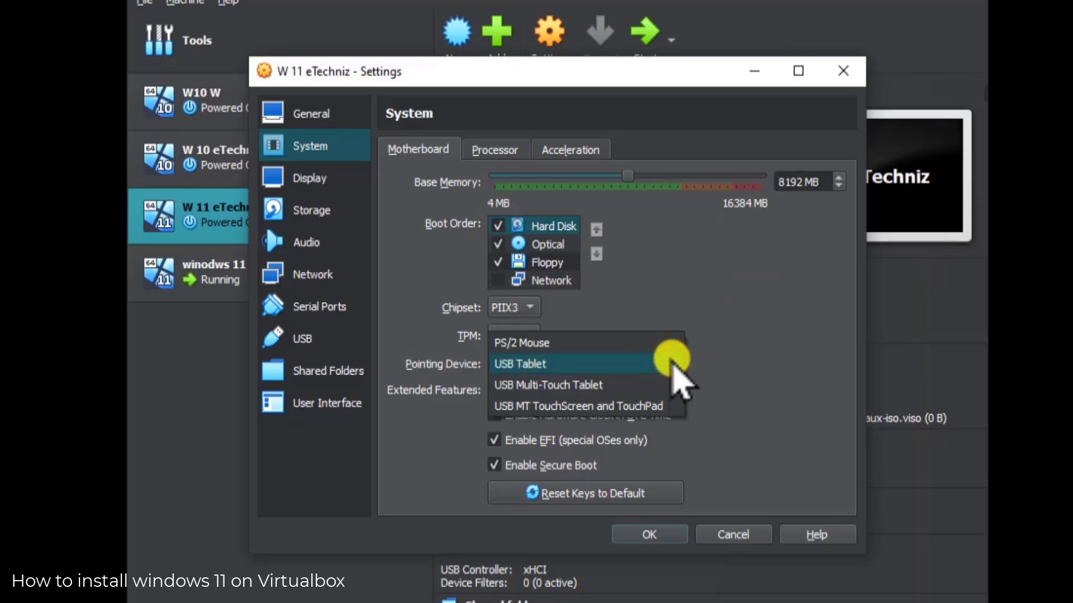
{"action": "left_click", "coordinate": [678, 364]}
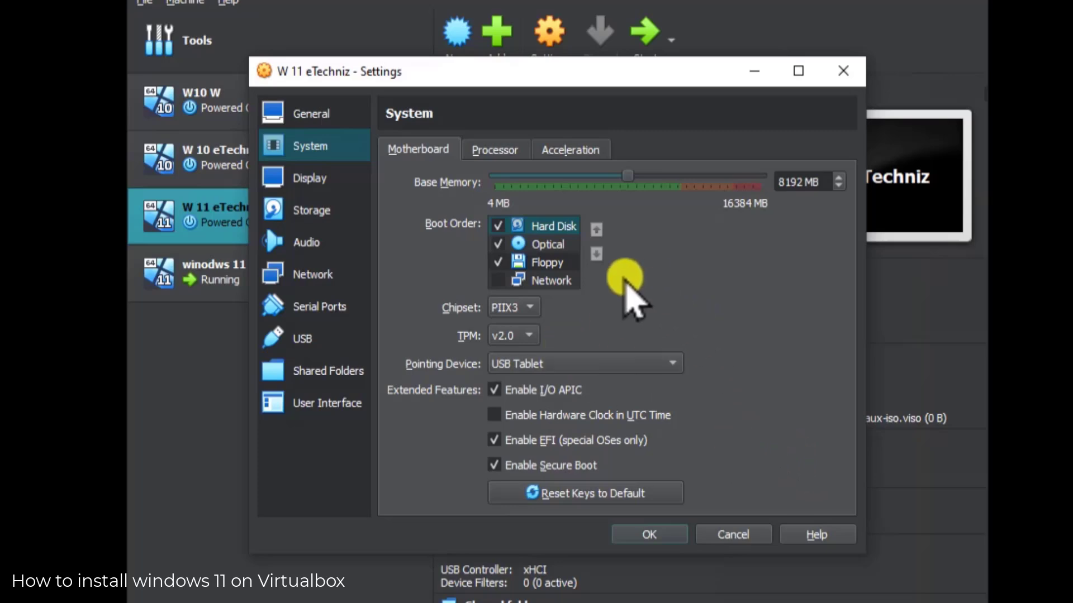
Try processor counts of 3 and 6 for the virtual machine and return the count to 4
{"action": "left_click", "coordinate": [497, 150]}
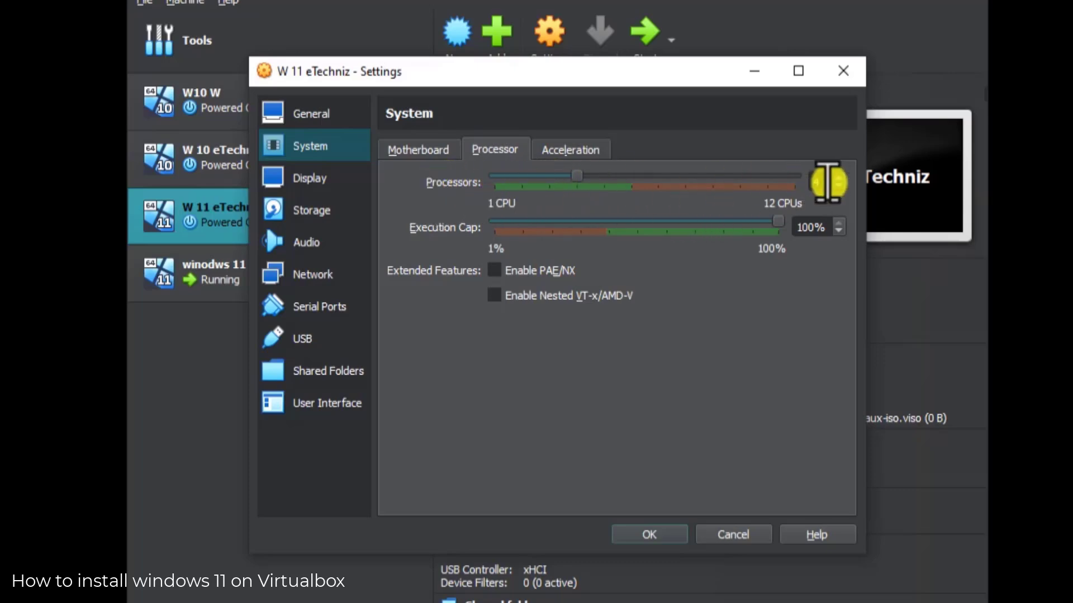
{"action": "left_click", "coordinate": [549, 177]}
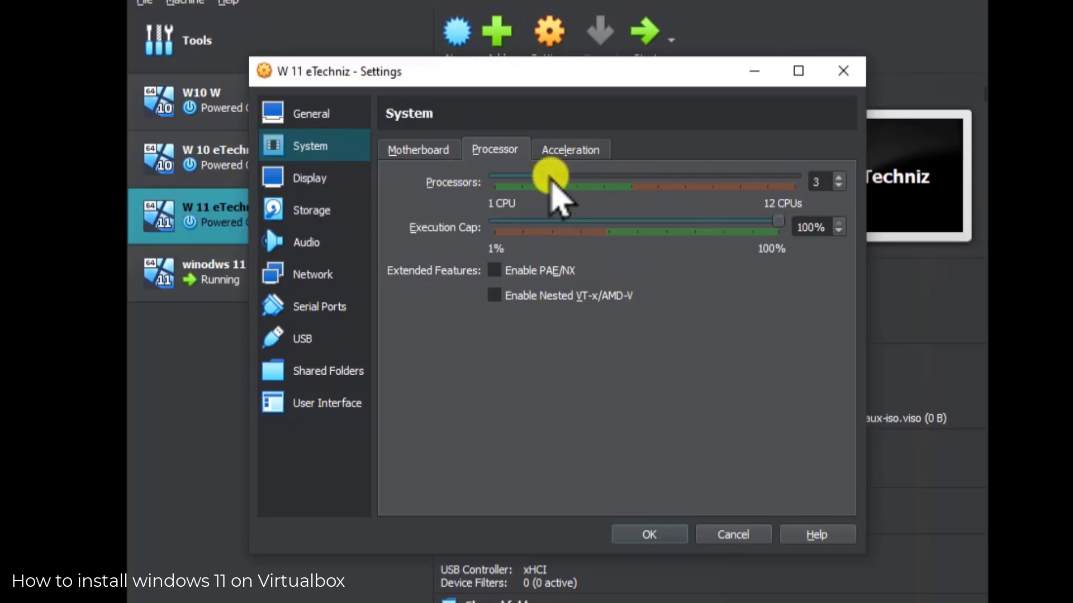
{"action": "left_click", "coordinate": [631, 177]}
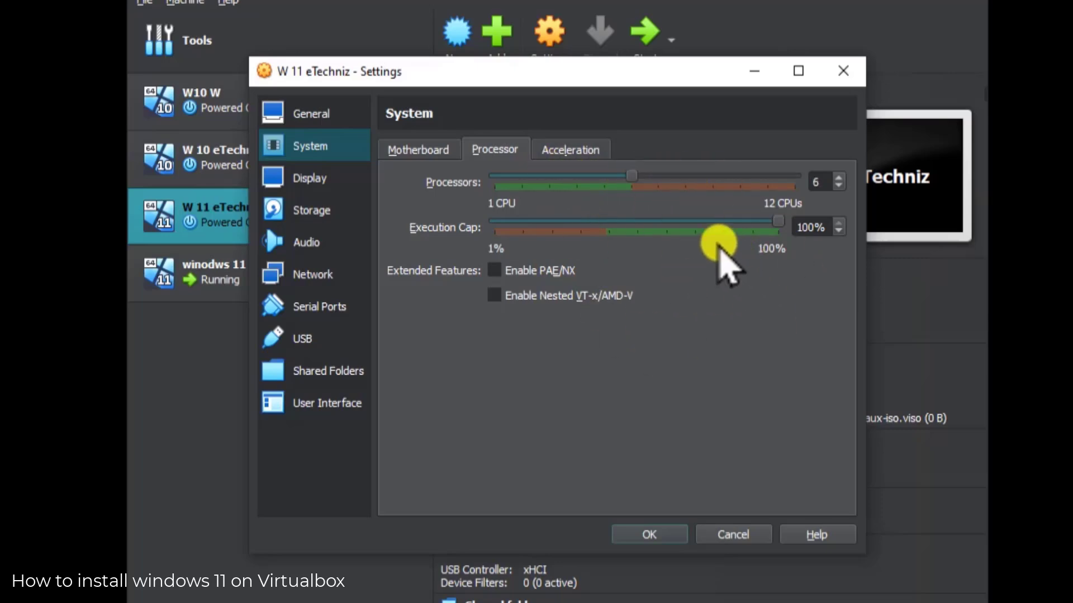
{"action": "left_click", "coordinate": [602, 177]}
{"action": "left_click", "coordinate": [567, 176]}
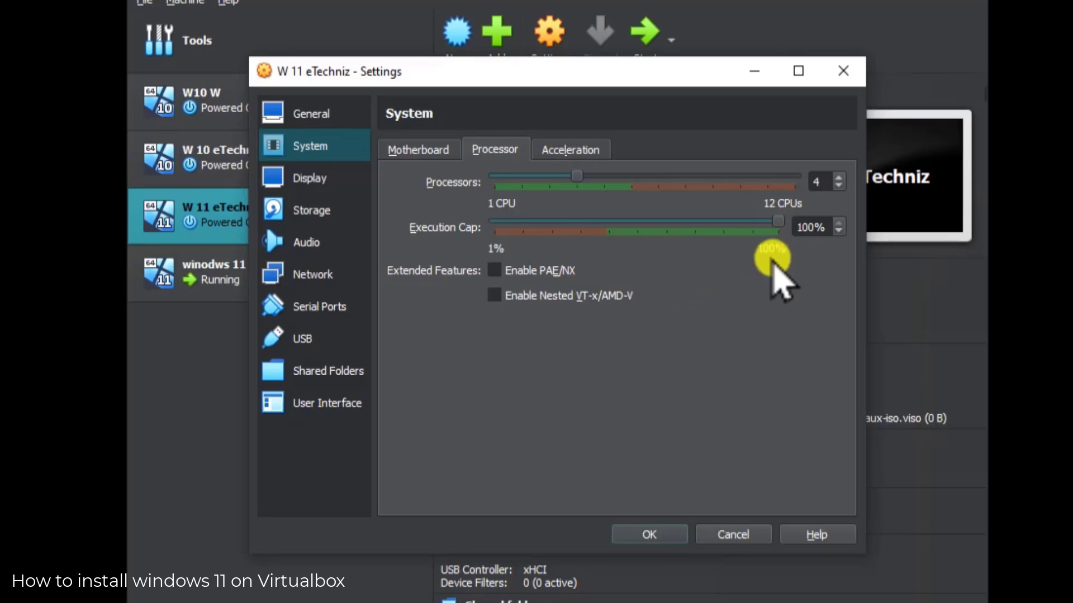
Examine the machine's acceleration settings, including the available paravirtualization interface options
{"action": "left_click", "coordinate": [581, 149]}
{"action": "left_click", "coordinate": [587, 182]}
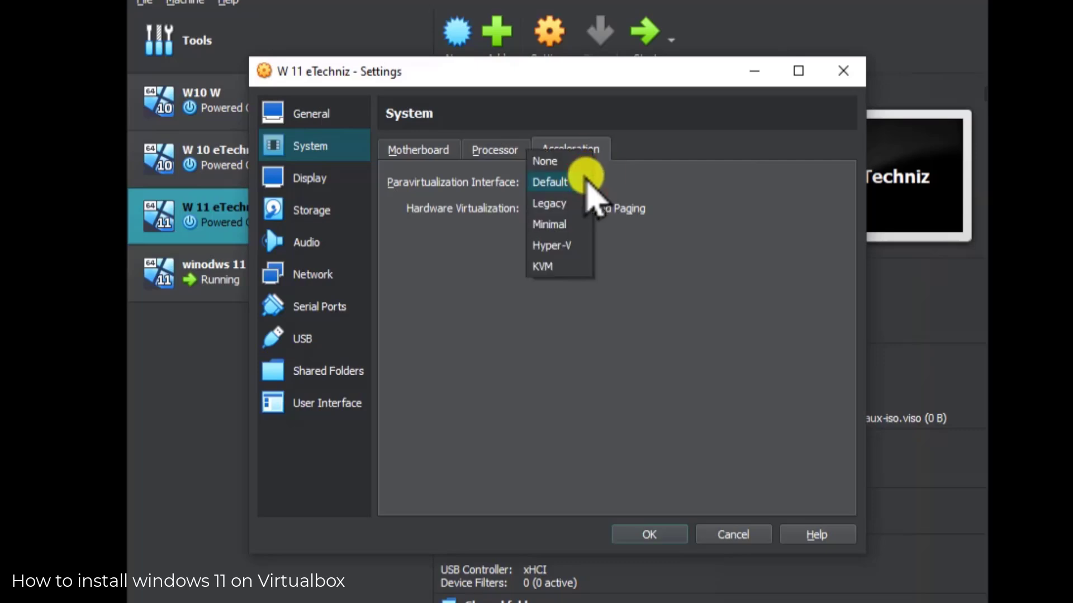
{"action": "left_click", "coordinate": [763, 279]}
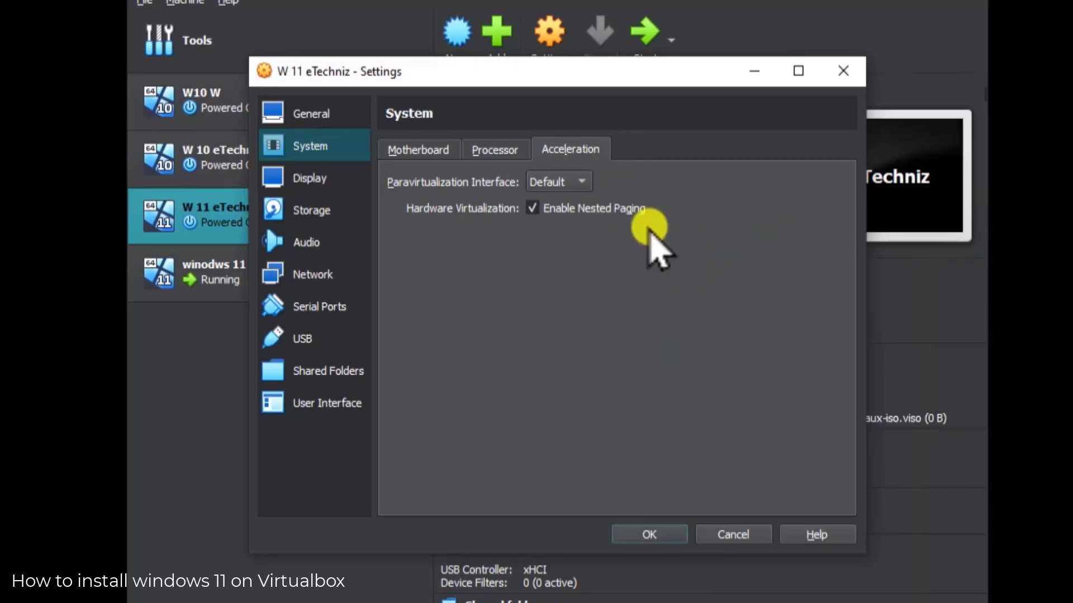
{"action": "left_click", "coordinate": [578, 181]}
{"action": "left_click", "coordinate": [761, 228]}
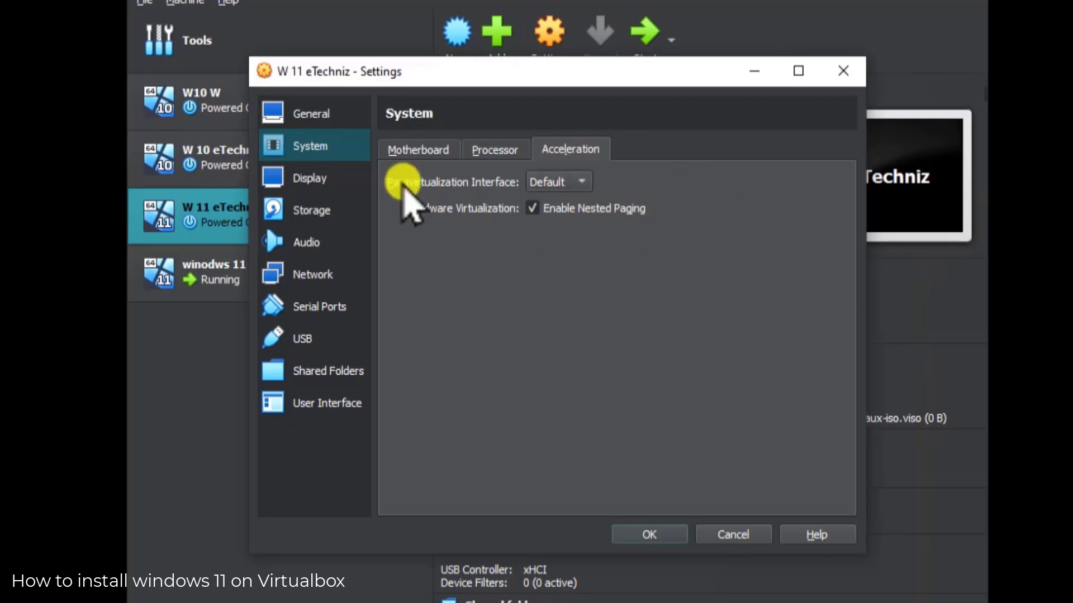
Review the machine's display settings, covering the screen, remote display and recording options
{"action": "left_click", "coordinate": [310, 177]}
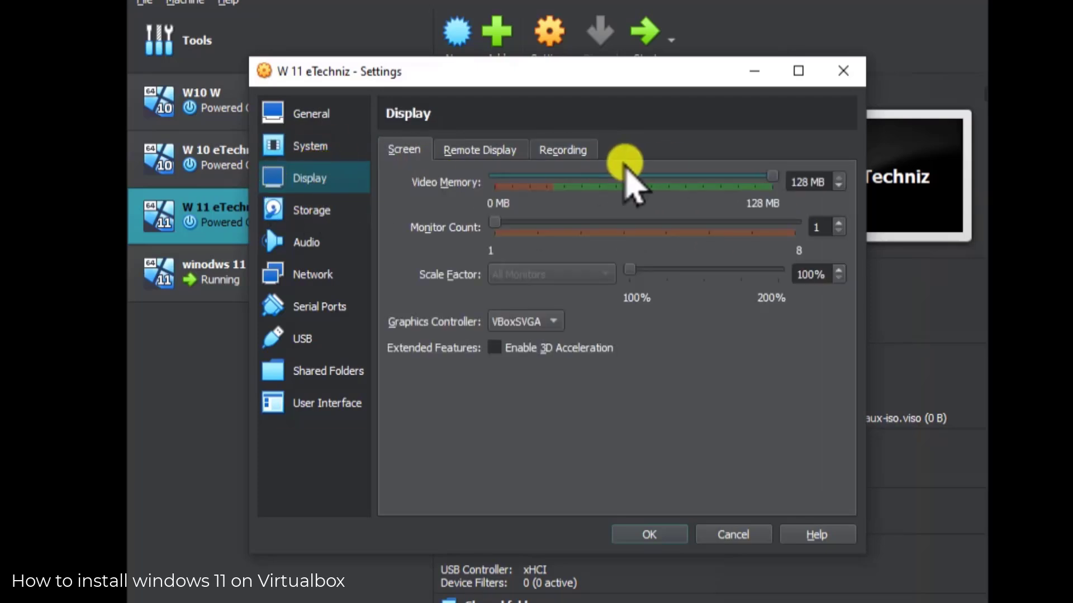
{"action": "left_click", "coordinate": [484, 151]}
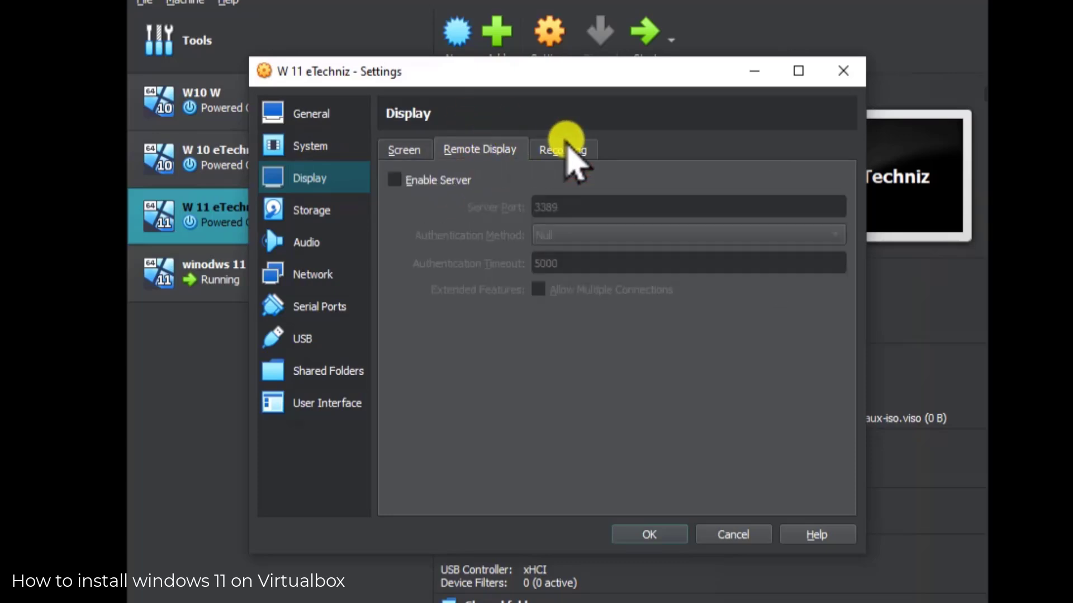
{"action": "left_click", "coordinate": [563, 147]}
{"action": "left_click", "coordinate": [408, 147]}
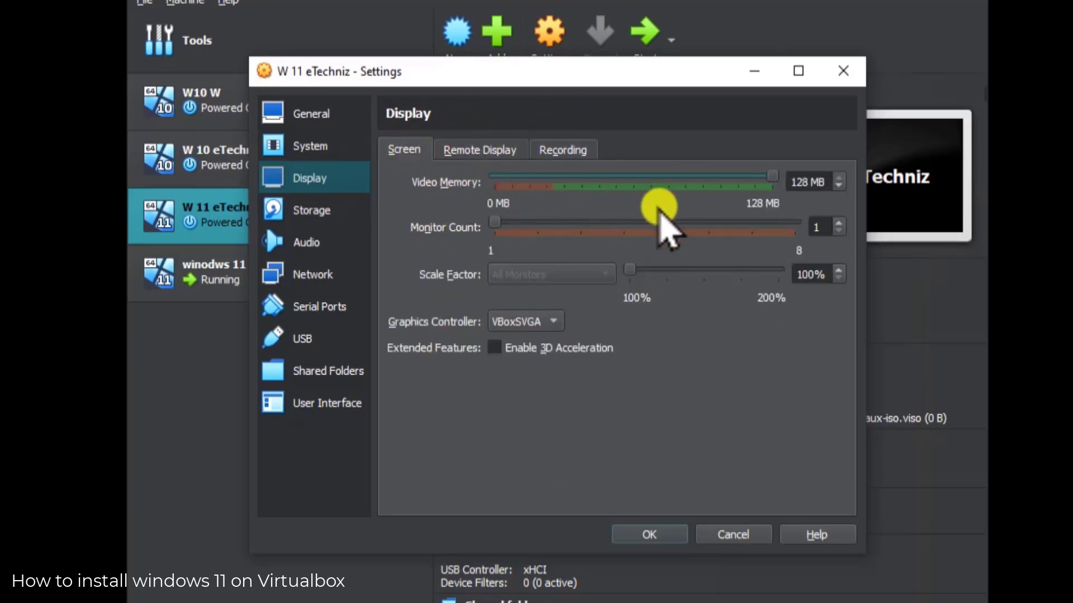
Review the machine's storage devices and inspect the attributes of W 11 eTechniz.vdi and VBoxGuestAdditions.iso
{"action": "left_click", "coordinate": [330, 215]}
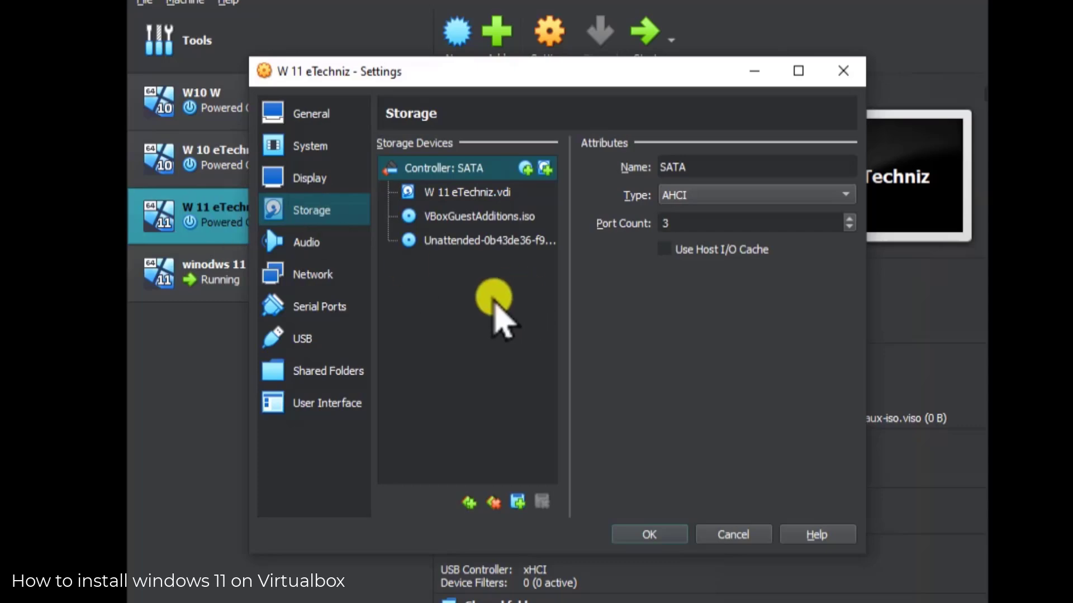
{"action": "left_click", "coordinate": [469, 194]}
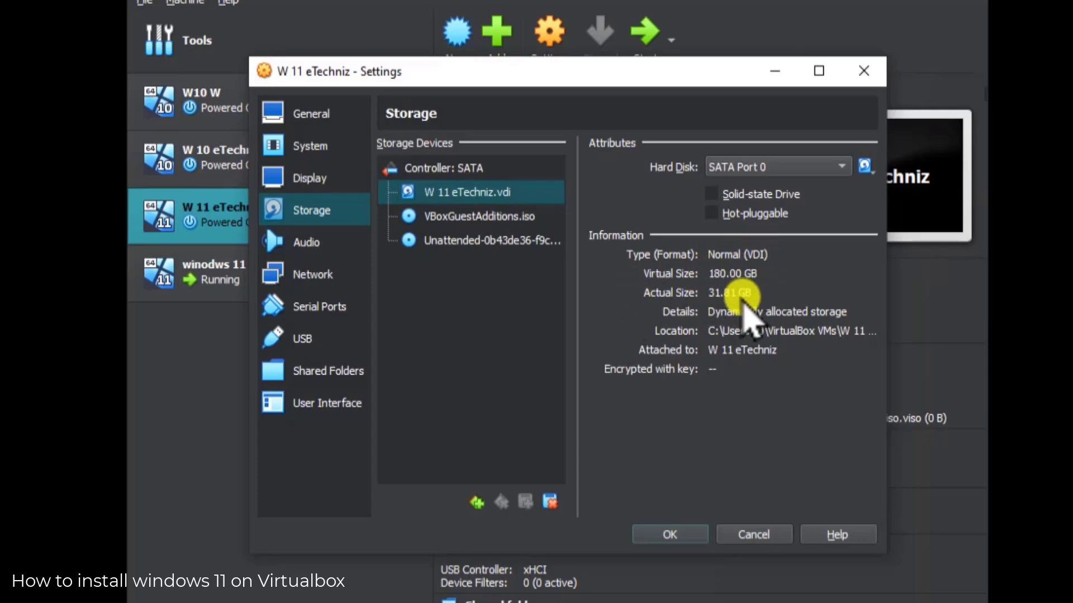
{"action": "left_click", "coordinate": [453, 215]}
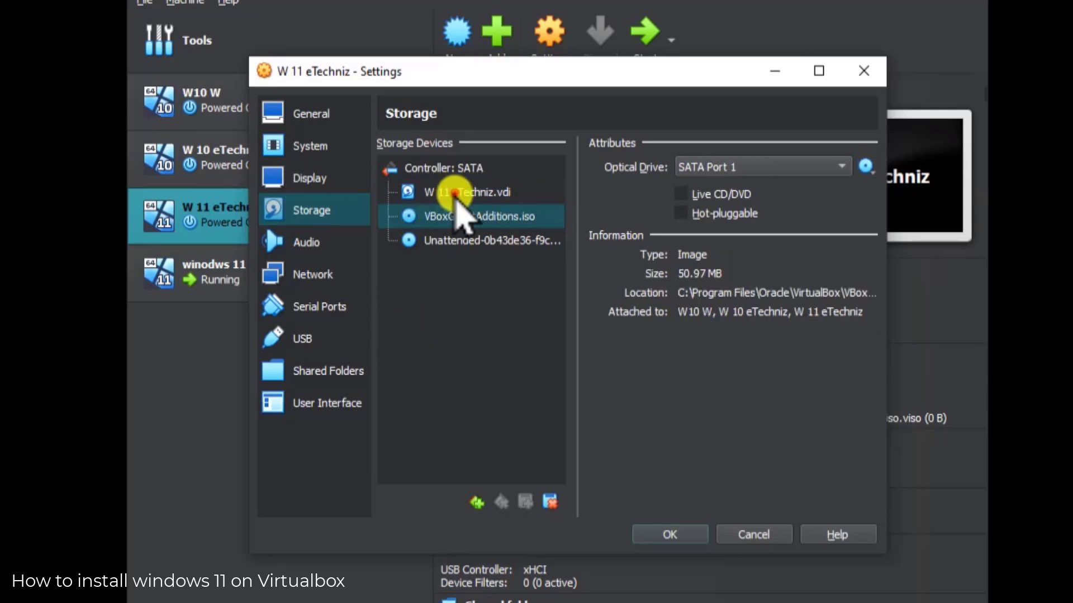
{"action": "left_click", "coordinate": [455, 194]}
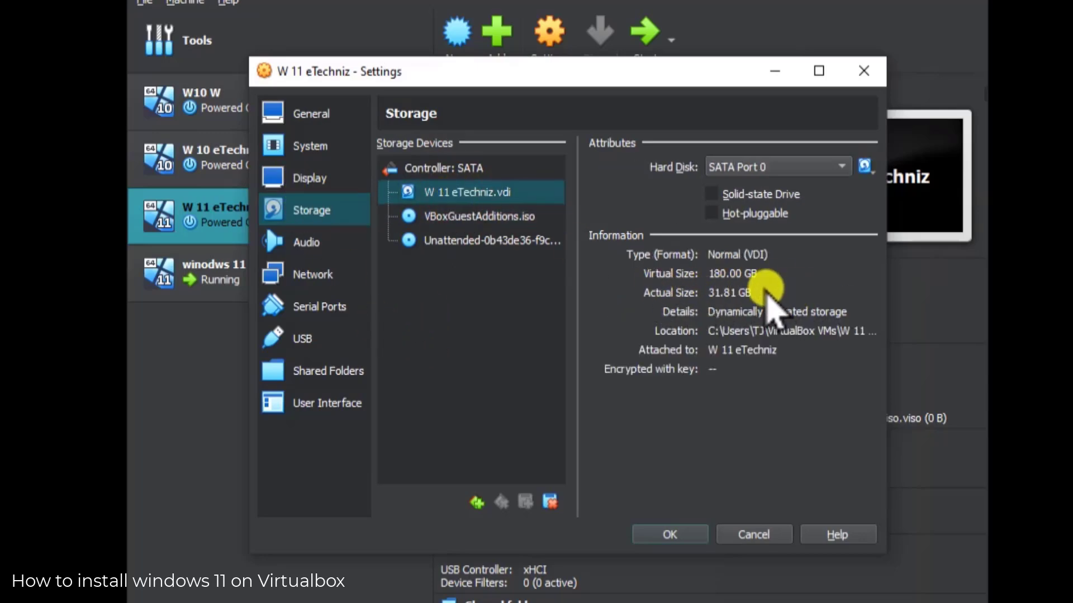
Review the machine's audio settings and look through the available host audio drivers
{"action": "left_click", "coordinate": [316, 239]}
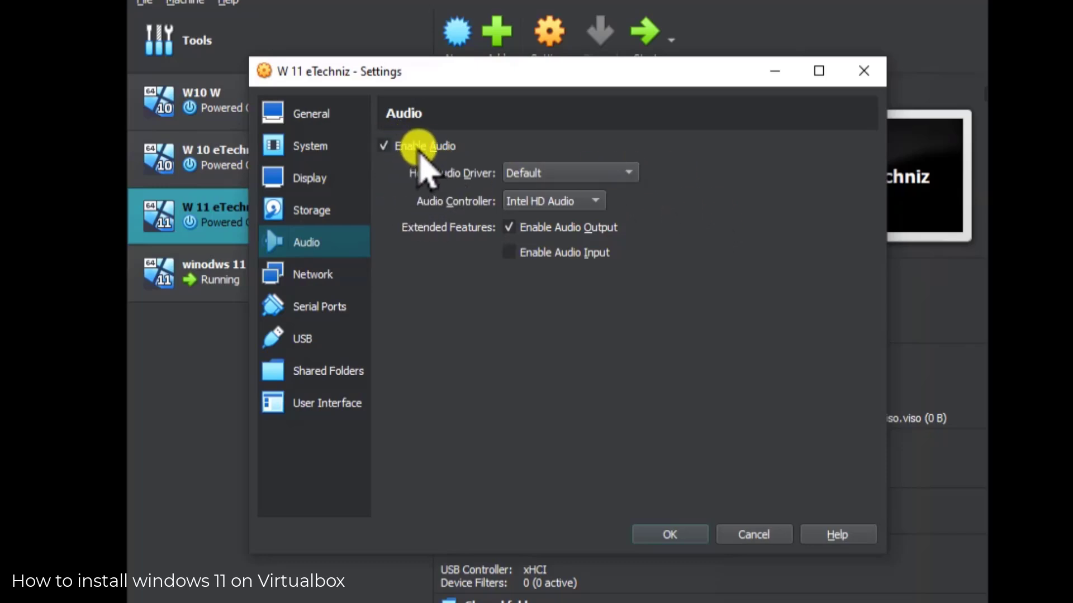
{"action": "left_click", "coordinate": [627, 174]}
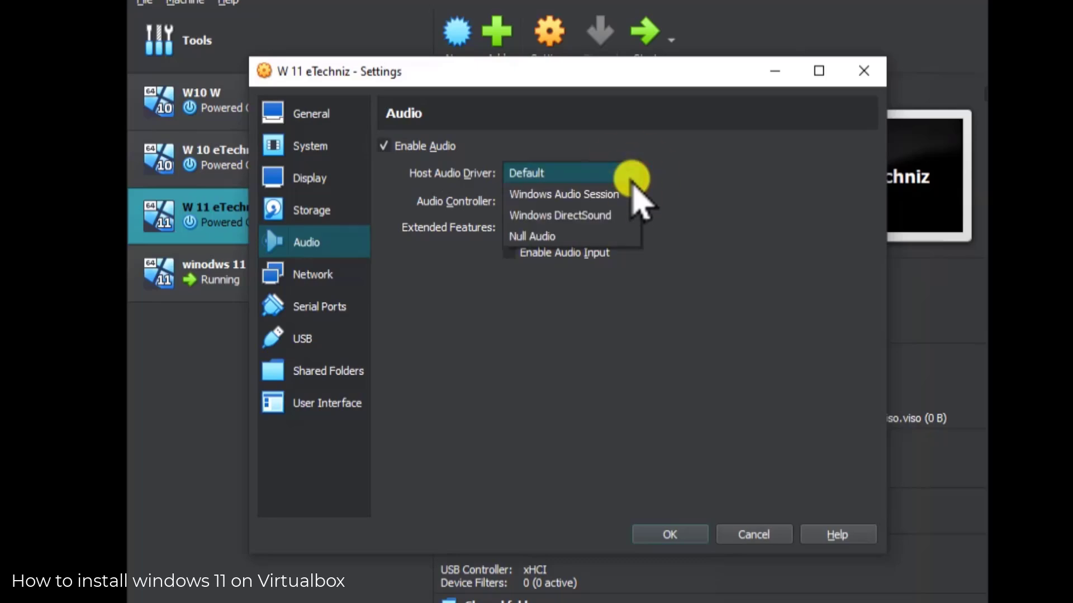
{"action": "left_click", "coordinate": [795, 224]}
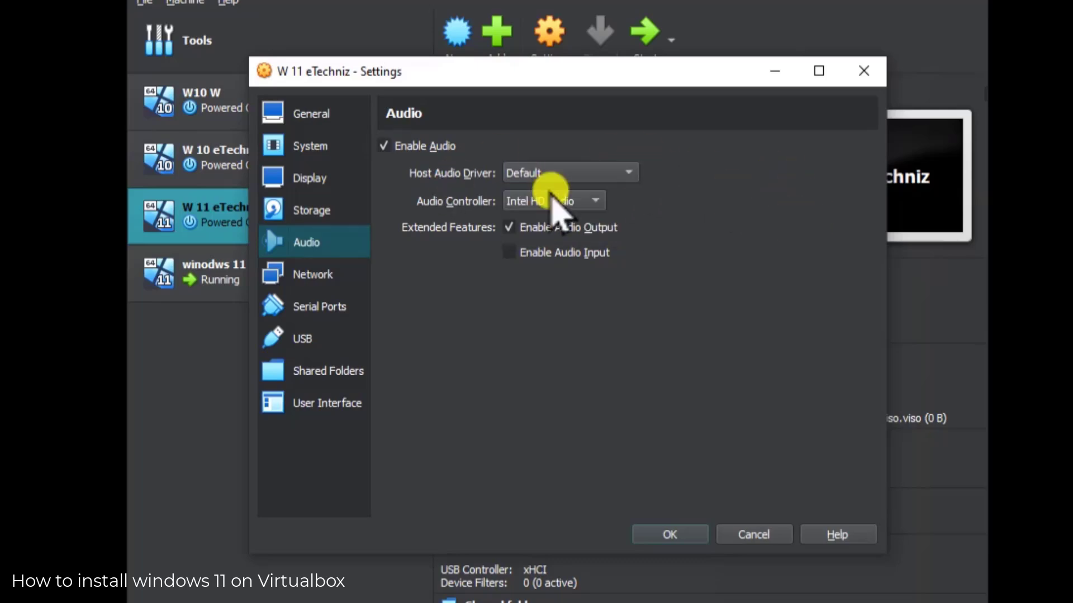
{"action": "left_click", "coordinate": [627, 174]}
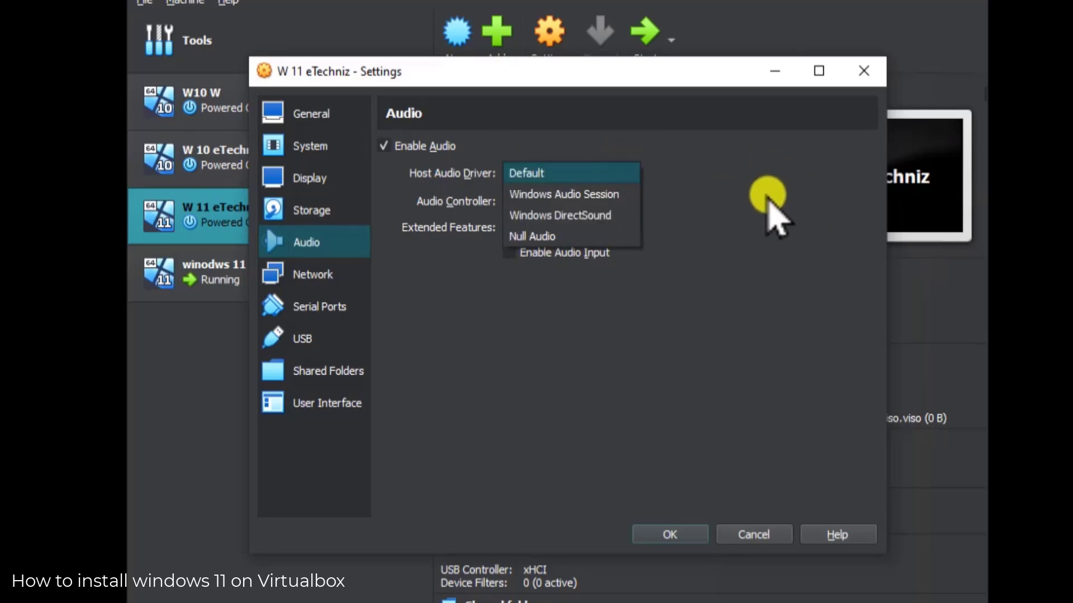
{"action": "left_click", "coordinate": [726, 180]}
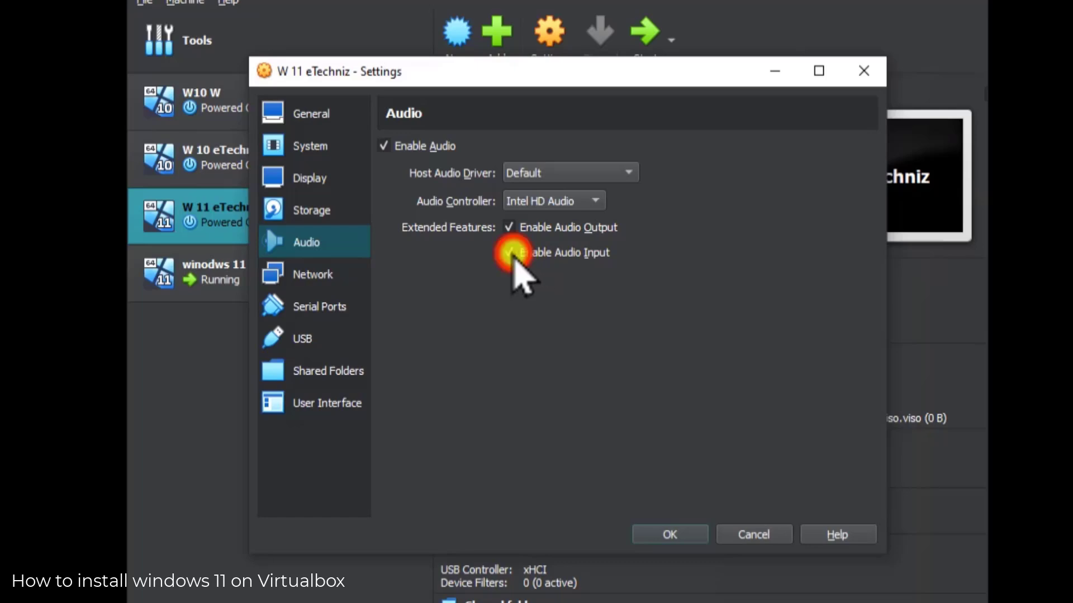
Review how network Adapter 1 can be attached, try Bridged Adapter and return it to NAT
{"action": "left_click", "coordinate": [316, 276]}
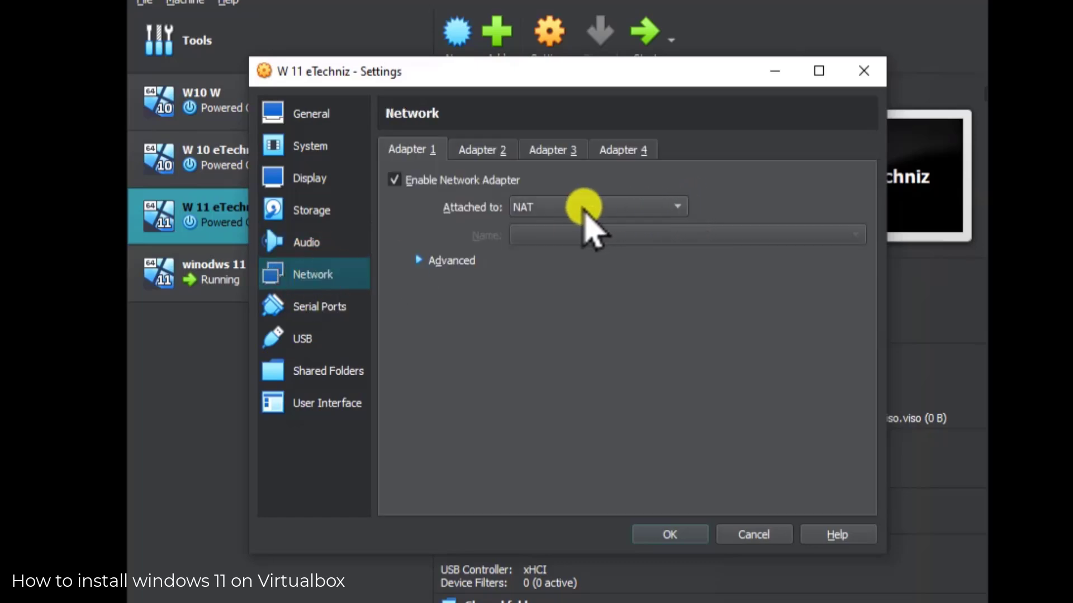
{"action": "left_click", "coordinate": [675, 208]}
{"action": "left_click", "coordinate": [730, 215]}
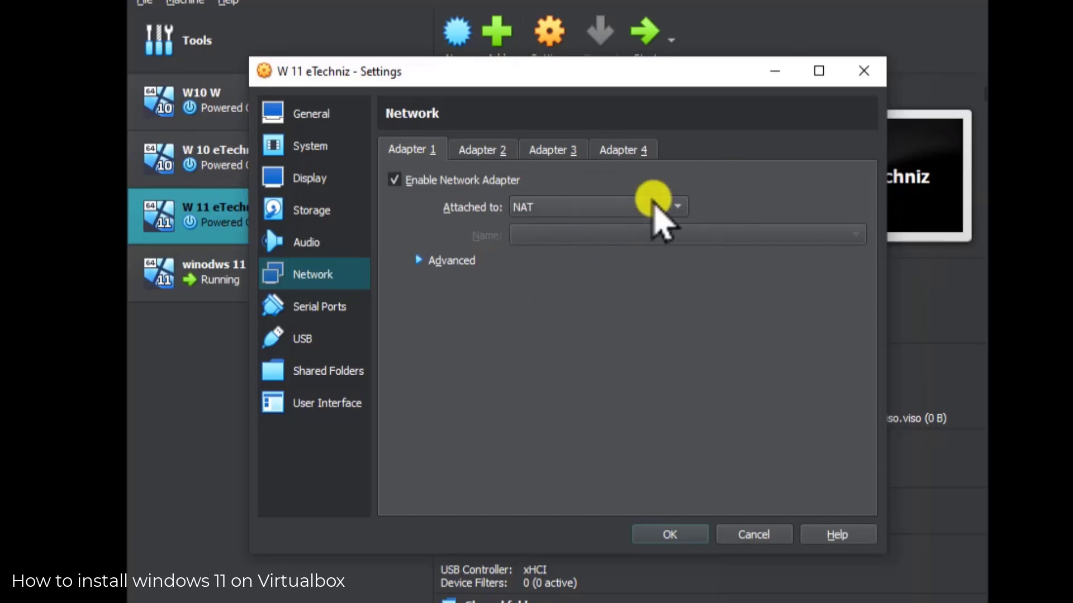
{"action": "left_click", "coordinate": [674, 208]}
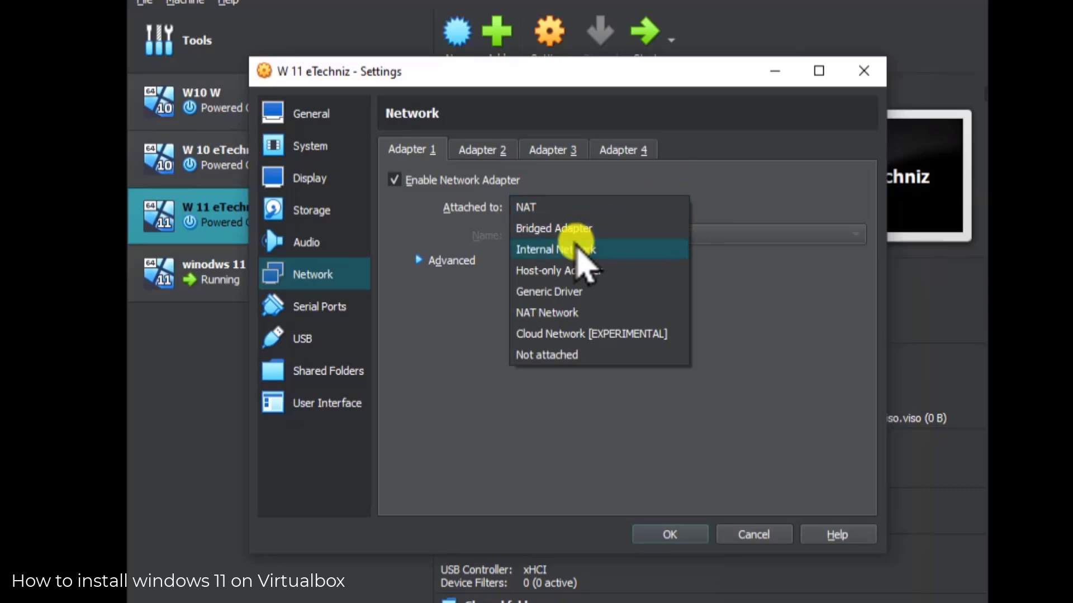
{"action": "left_click", "coordinate": [598, 229]}
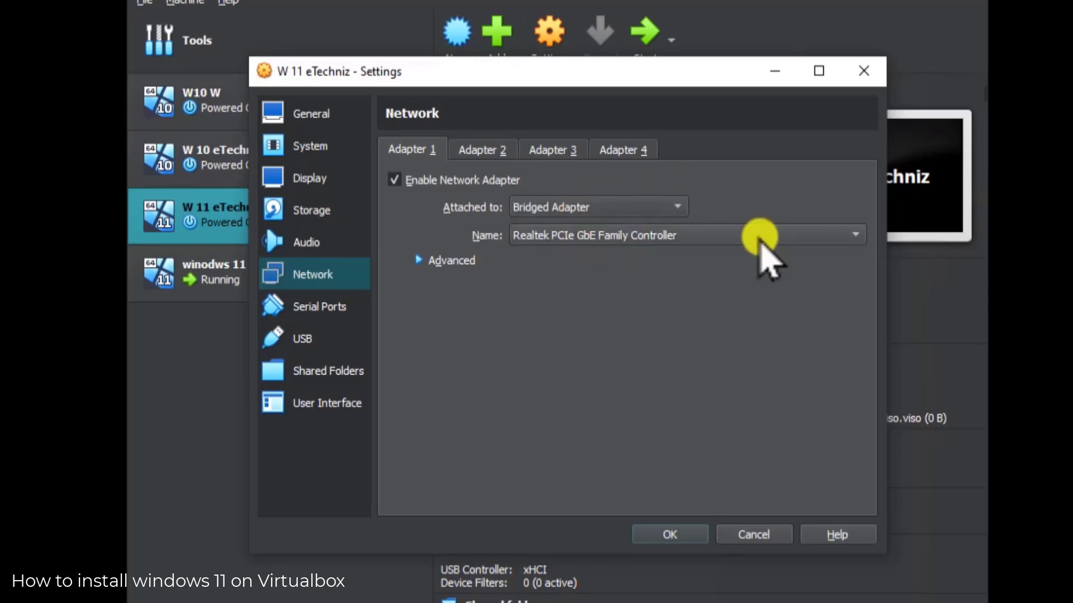
{"action": "left_click", "coordinate": [673, 207]}
{"action": "left_click", "coordinate": [610, 192]}
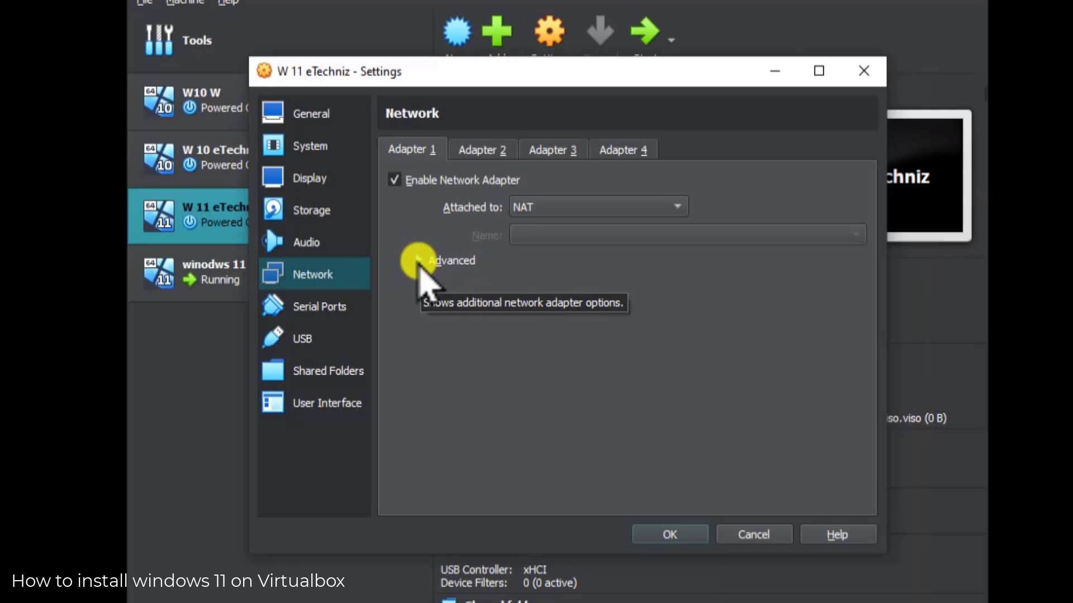
Expand the advanced options of network Adapter 1, review the adapter types and check Adapter 2
{"action": "left_click", "coordinate": [418, 261]}
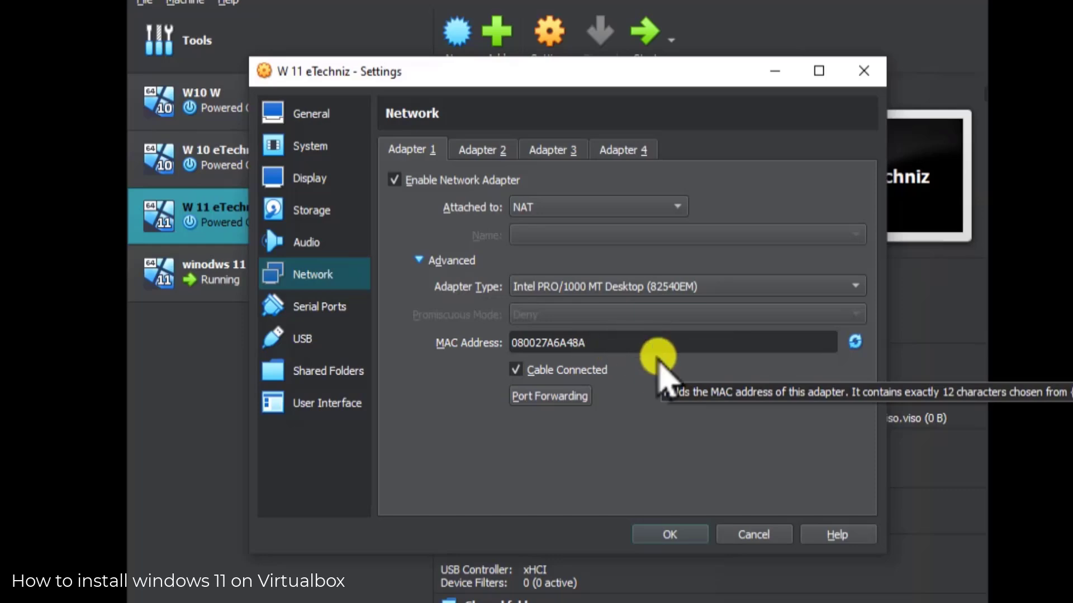
{"action": "left_click", "coordinate": [855, 285]}
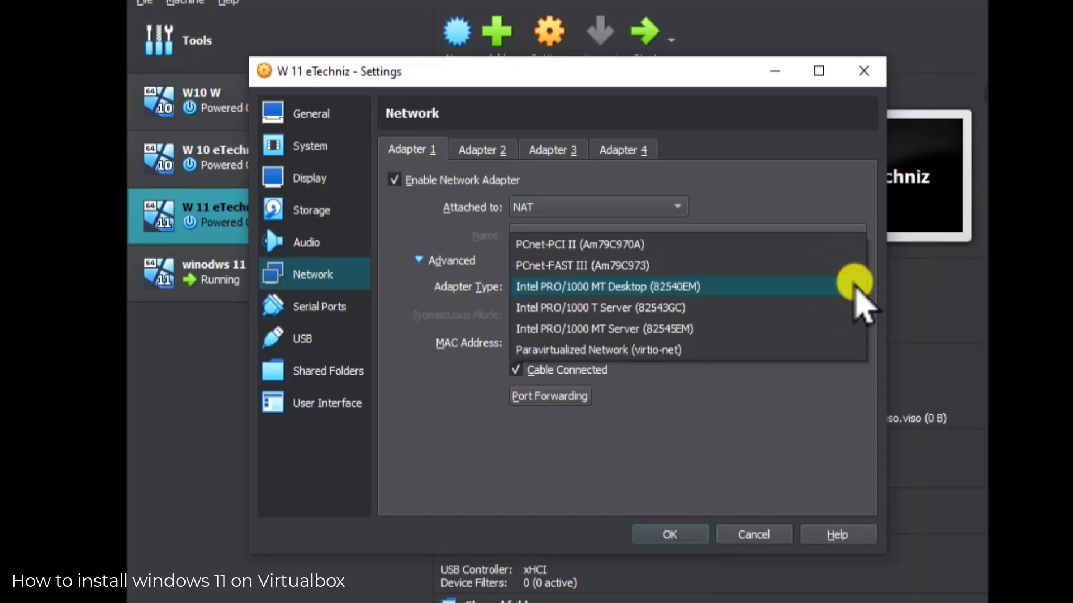
{"action": "left_click", "coordinate": [436, 342]}
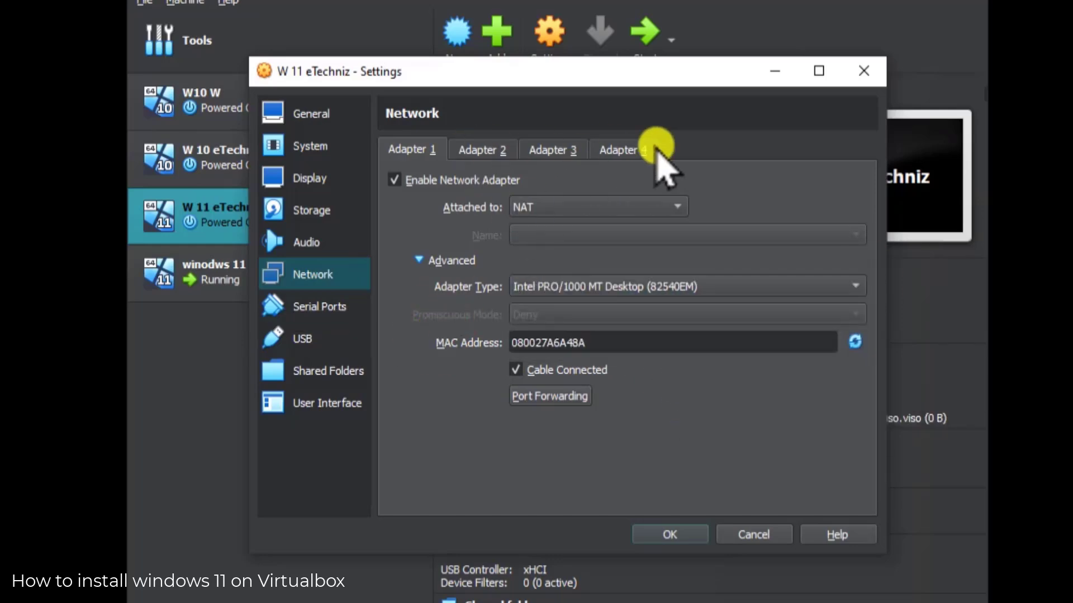
{"action": "left_click", "coordinate": [494, 155]}
Add an empty USB device filter to the machine and show the host devices available for filtering
{"action": "left_click", "coordinate": [352, 341]}
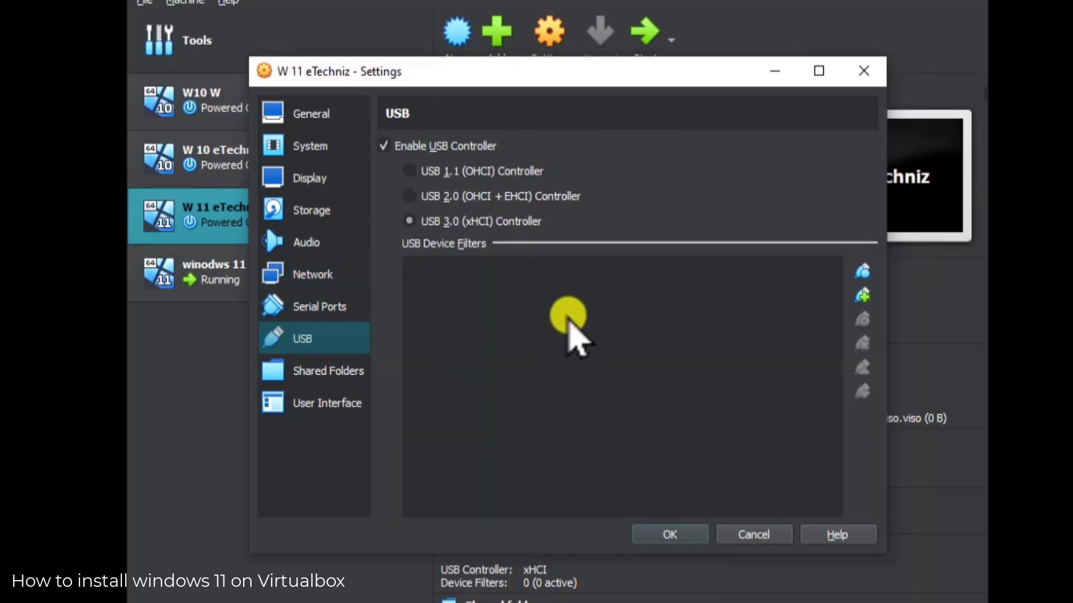
{"action": "left_click", "coordinate": [862, 272]}
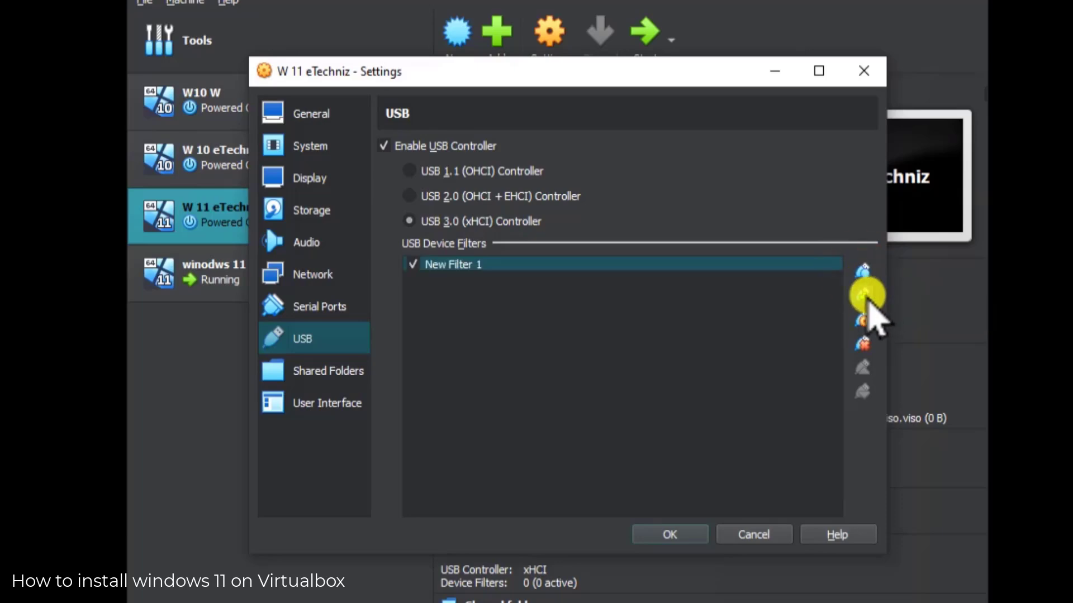
{"action": "left_click", "coordinate": [864, 298]}
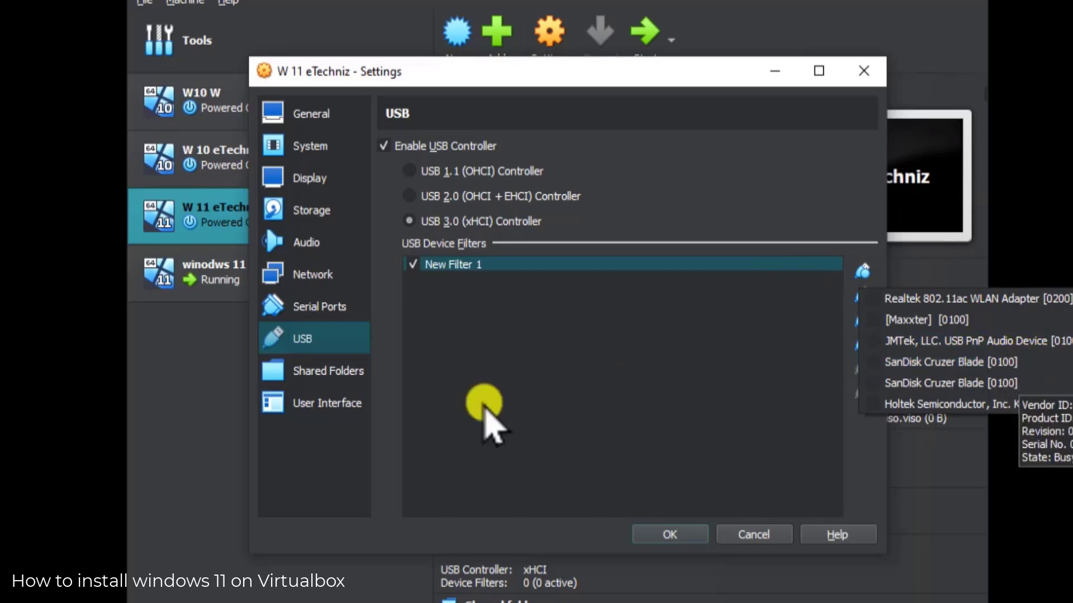
Review the machine's shared folders and the folder path choices for a new share, without adding one
{"action": "left_click", "coordinate": [334, 371]}
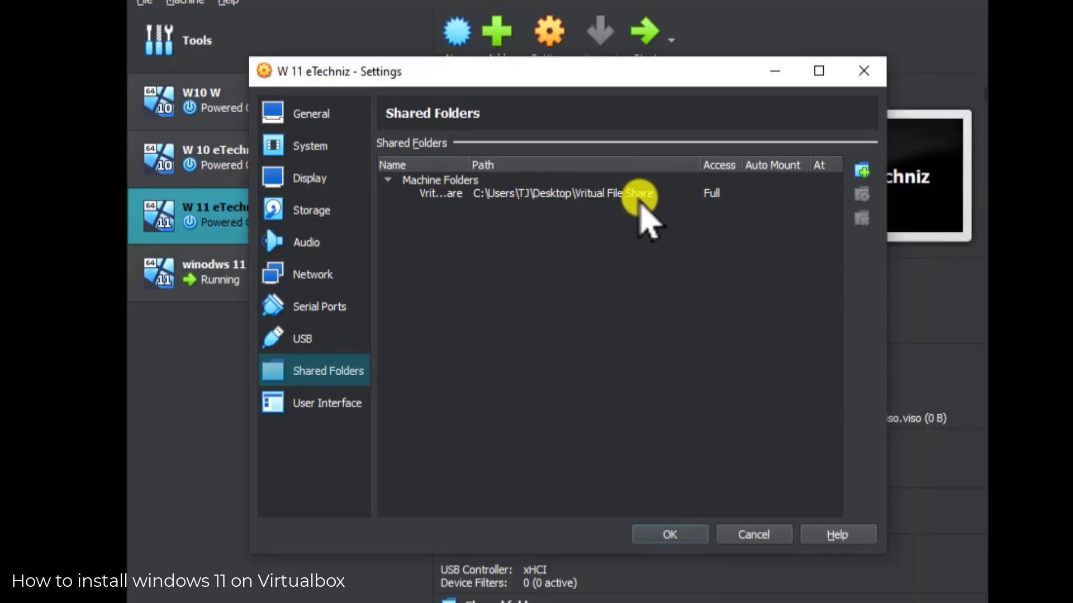
{"action": "left_click", "coordinate": [861, 175]}
{"action": "left_click", "coordinate": [691, 255]}
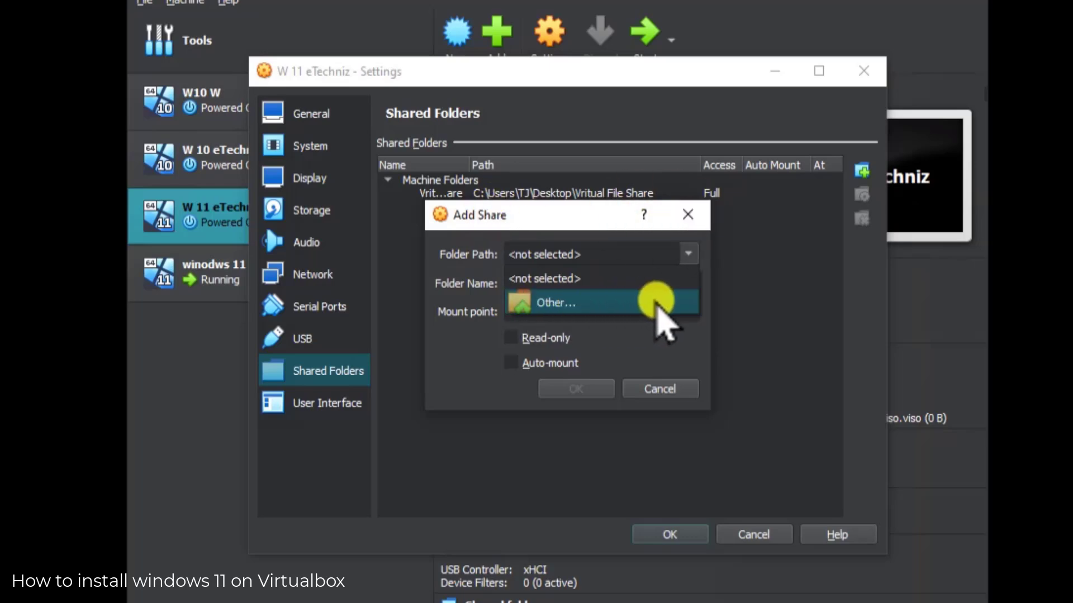
{"action": "left_click", "coordinate": [449, 275]}
{"action": "left_click", "coordinate": [687, 215]}
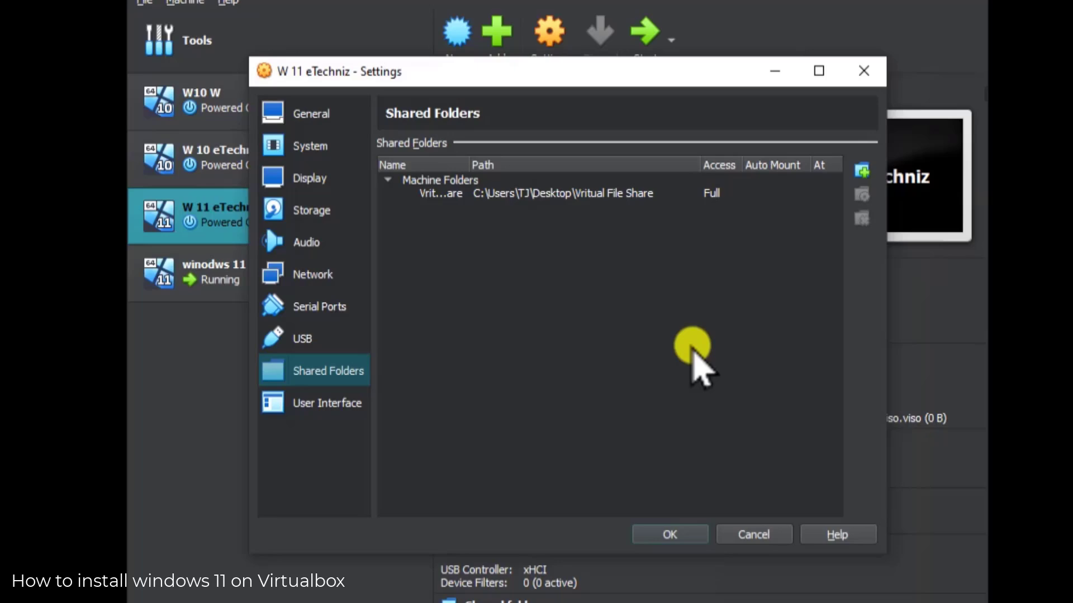
Review the visual state choices in the machine's user interface settings and close the settings, discarding all changes
{"action": "left_click", "coordinate": [322, 407]}
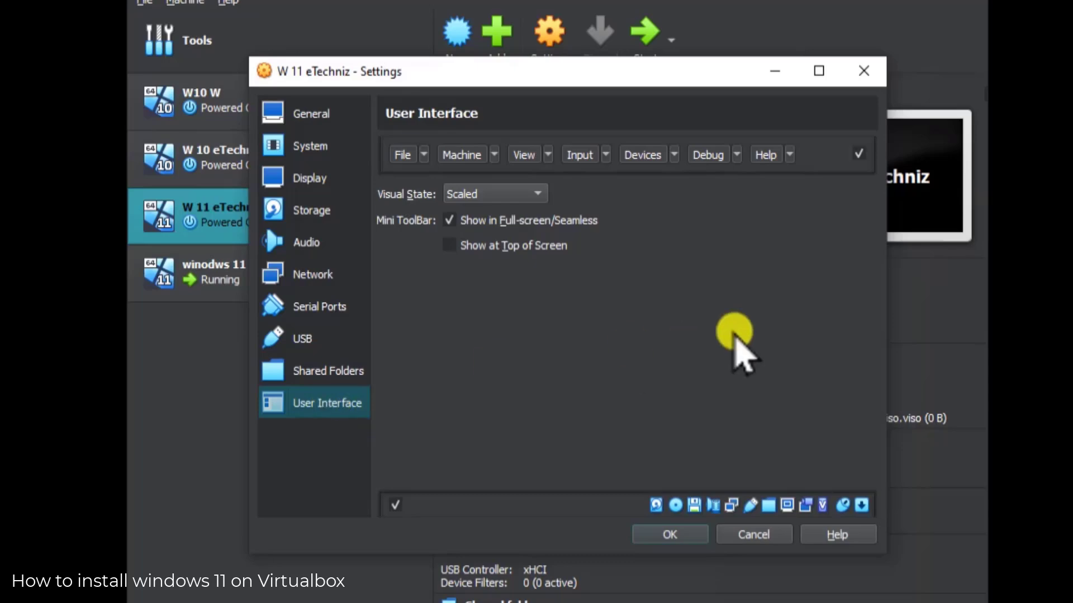
{"action": "left_click", "coordinate": [541, 185]}
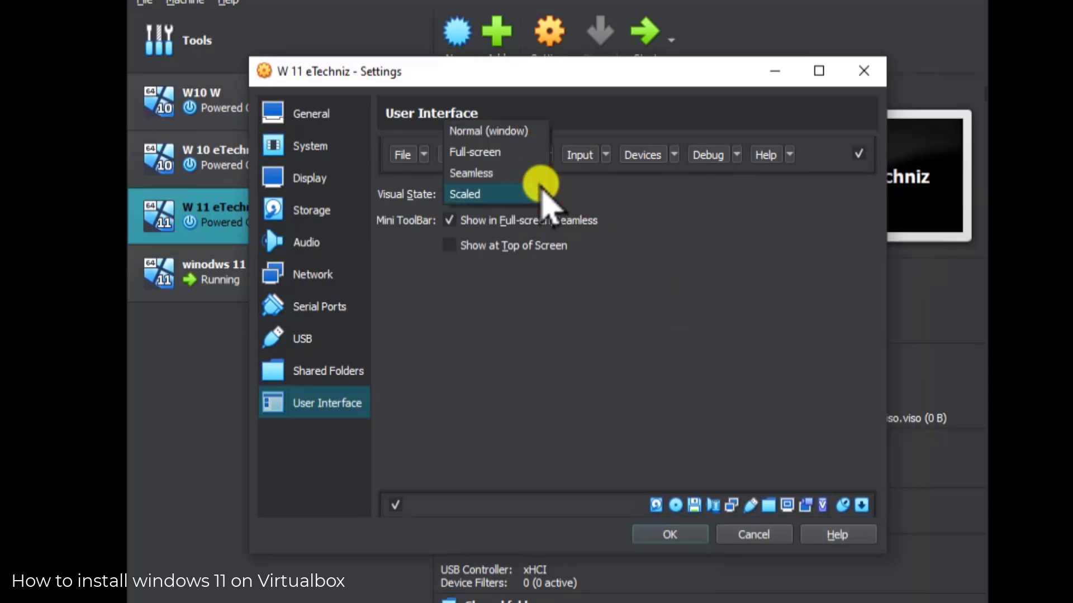
{"action": "left_click", "coordinate": [712, 256]}
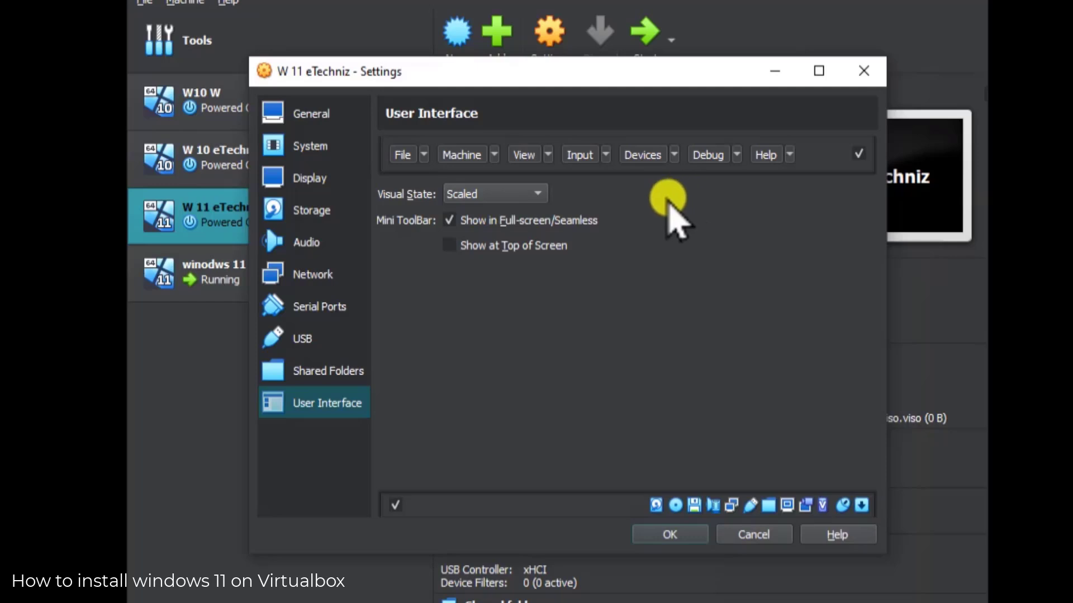
{"action": "left_click", "coordinate": [533, 192]}
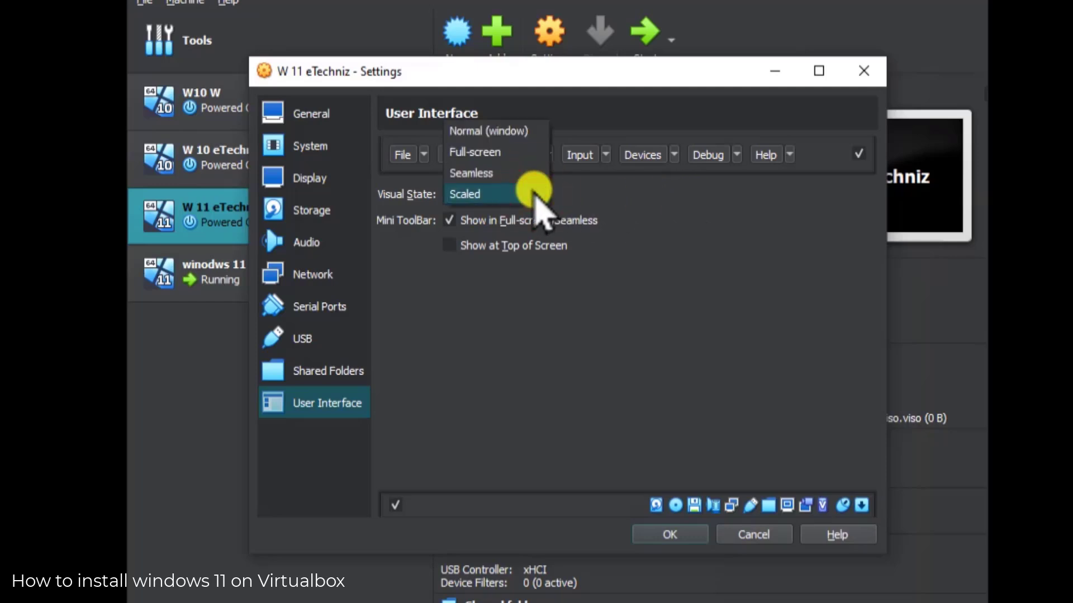
{"action": "left_click", "coordinate": [504, 193]}
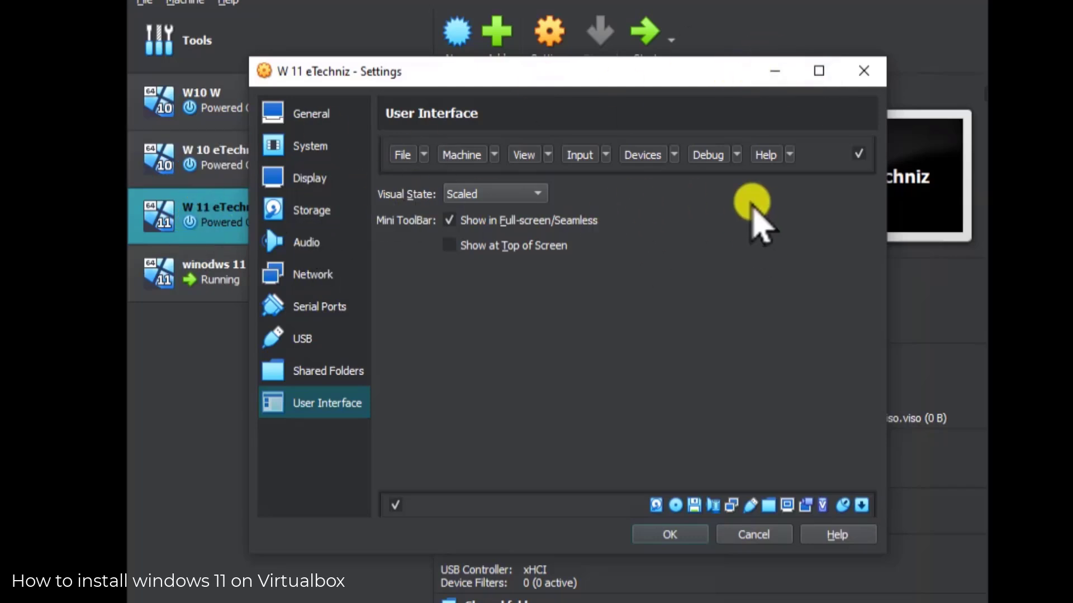
{"action": "left_click", "coordinate": [865, 72]}
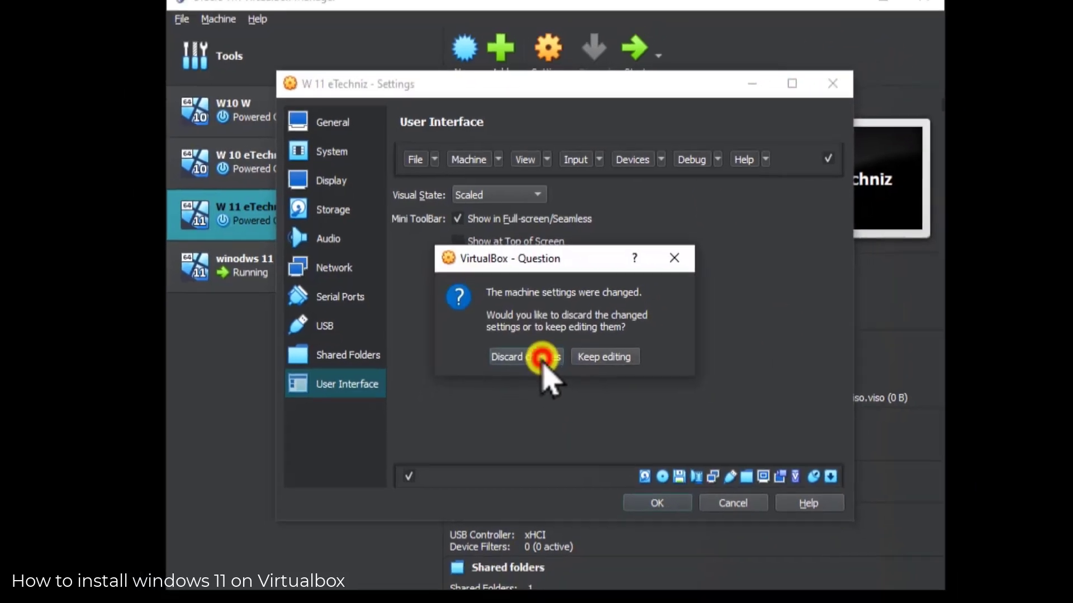
{"action": "left_click", "coordinate": [540, 359]}
Bring up the running "winodws 11" machine, dismiss its Start menu and check how its desktop fits a maximized window before restoring the window
{"action": "left_click", "coordinate": [363, 271]}
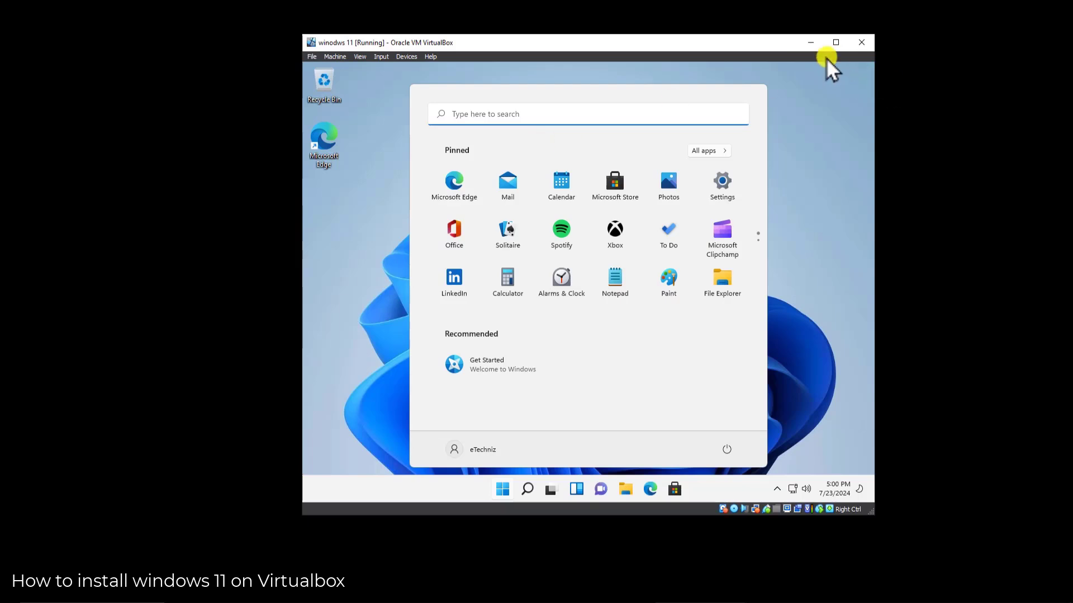
{"action": "left_click", "coordinate": [810, 208]}
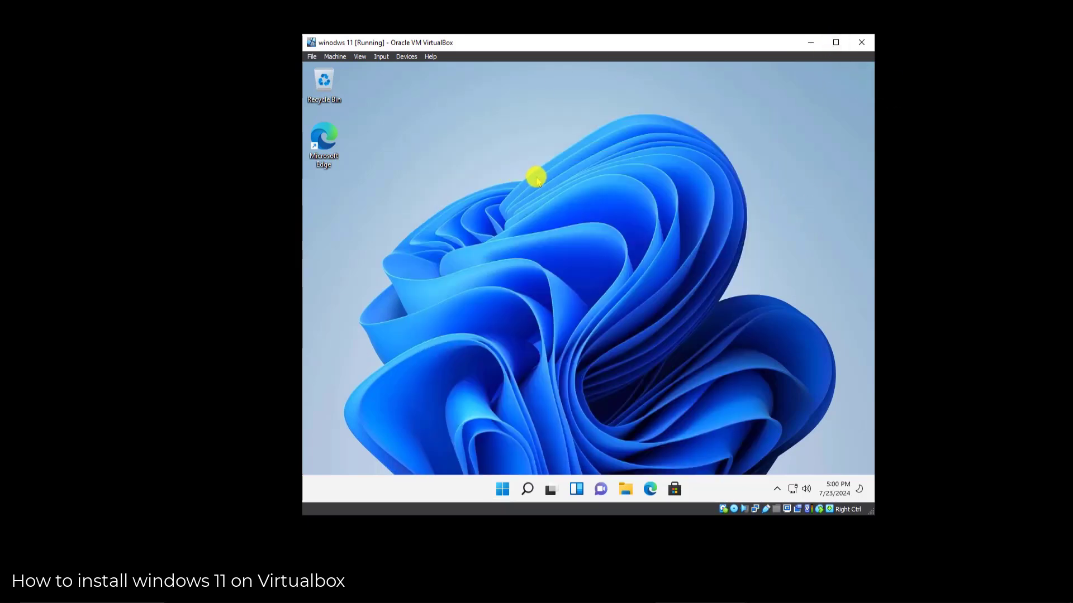
{"action": "left_click", "coordinate": [835, 43]}
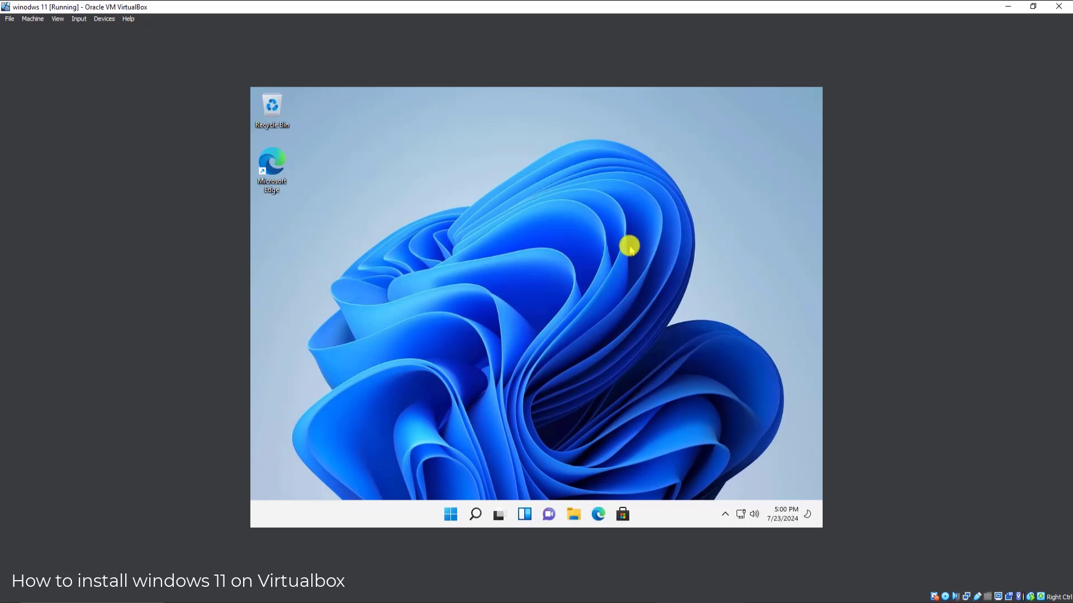
{"action": "left_click", "coordinate": [1033, 6]}
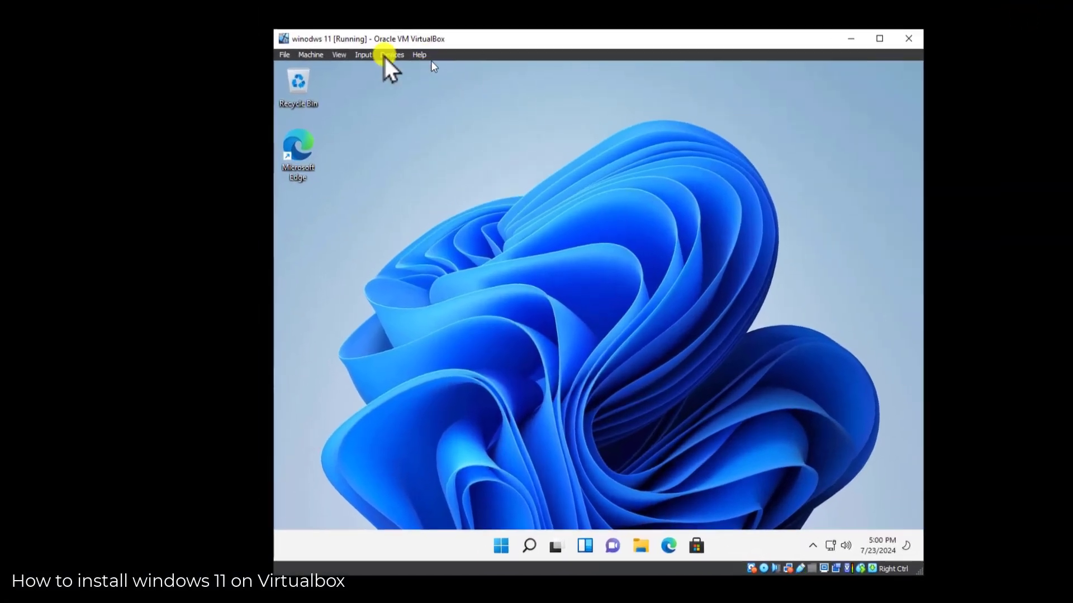
Insert the Guest Additions CD image into the running machine and show the installers on its CD Drive (D:)
{"action": "left_click", "coordinate": [405, 51]}
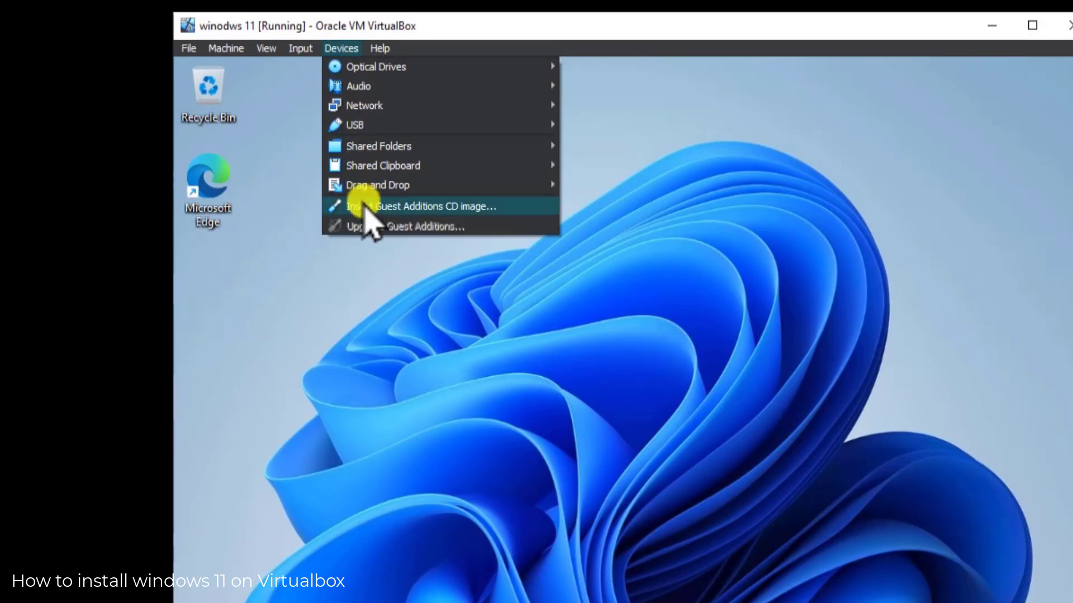
{"action": "left_click", "coordinate": [466, 206]}
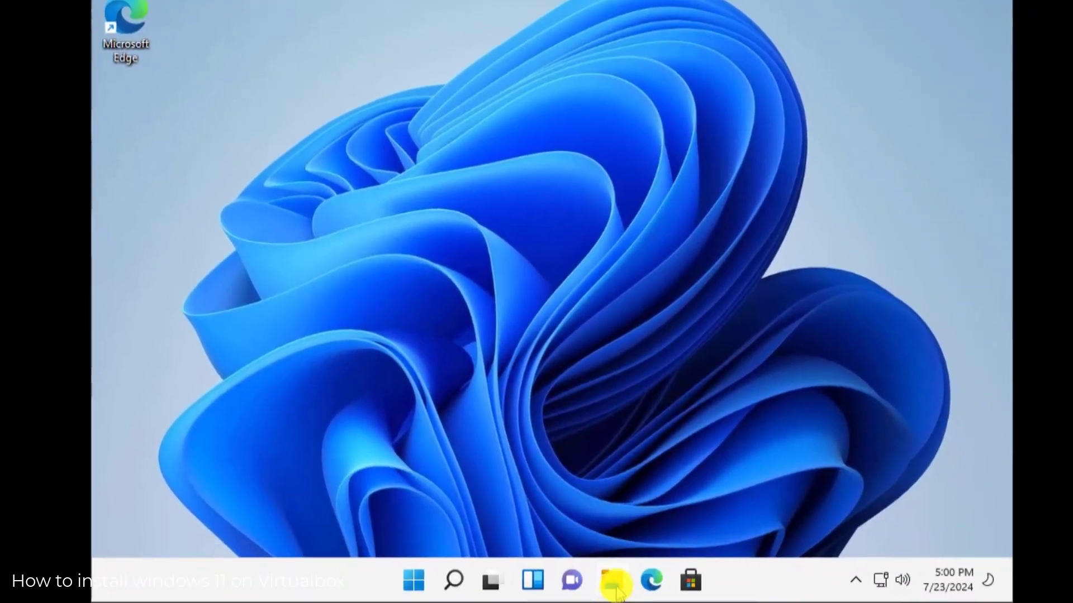
{"action": "left_click", "coordinate": [615, 583]}
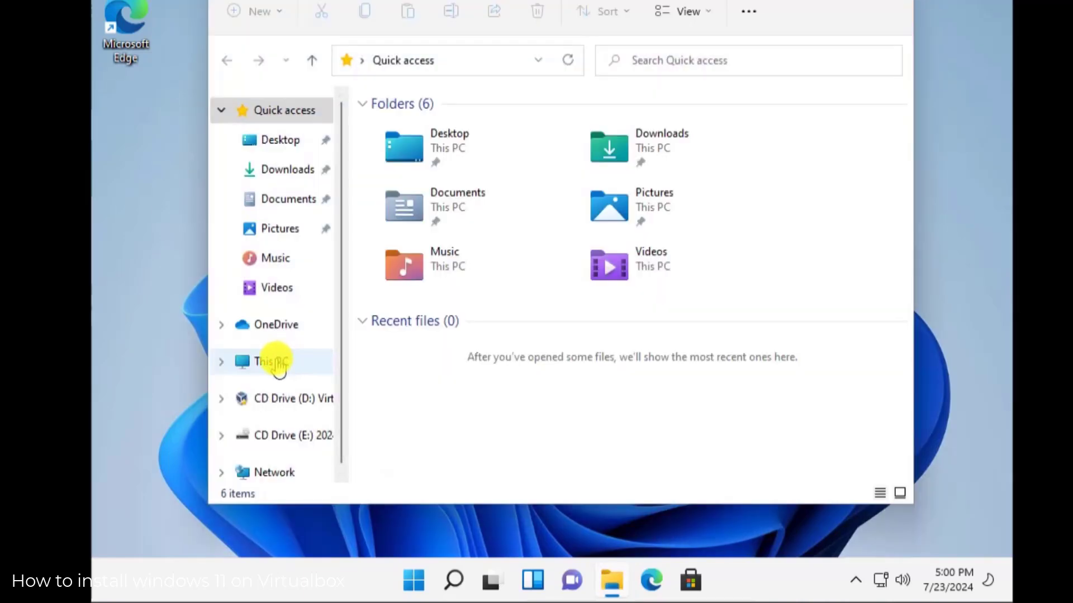
{"action": "left_click", "coordinate": [274, 362]}
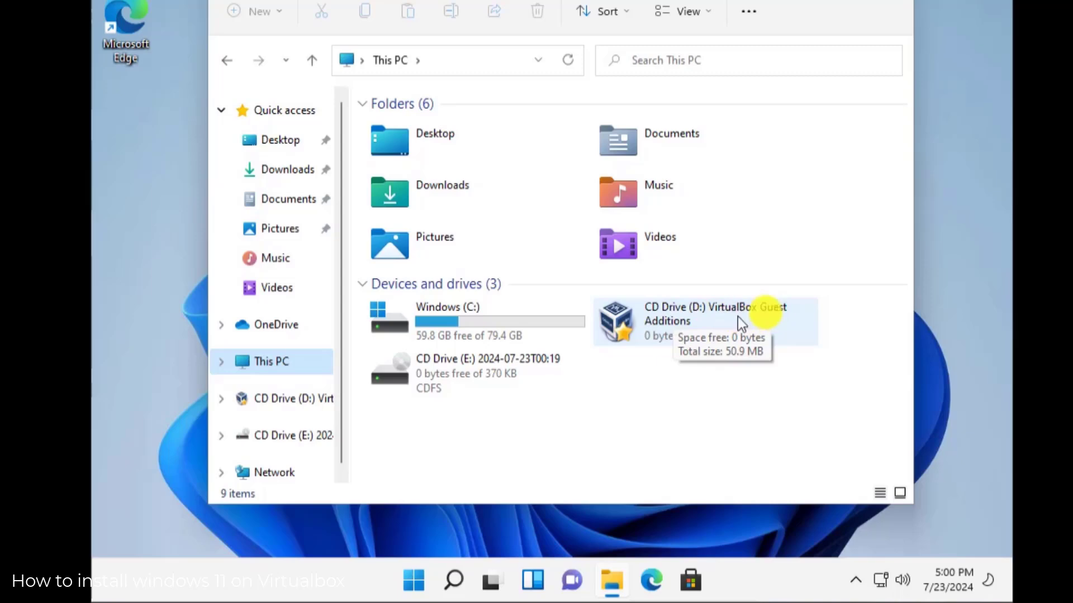
{"action": "double_click", "coordinate": [708, 319]}
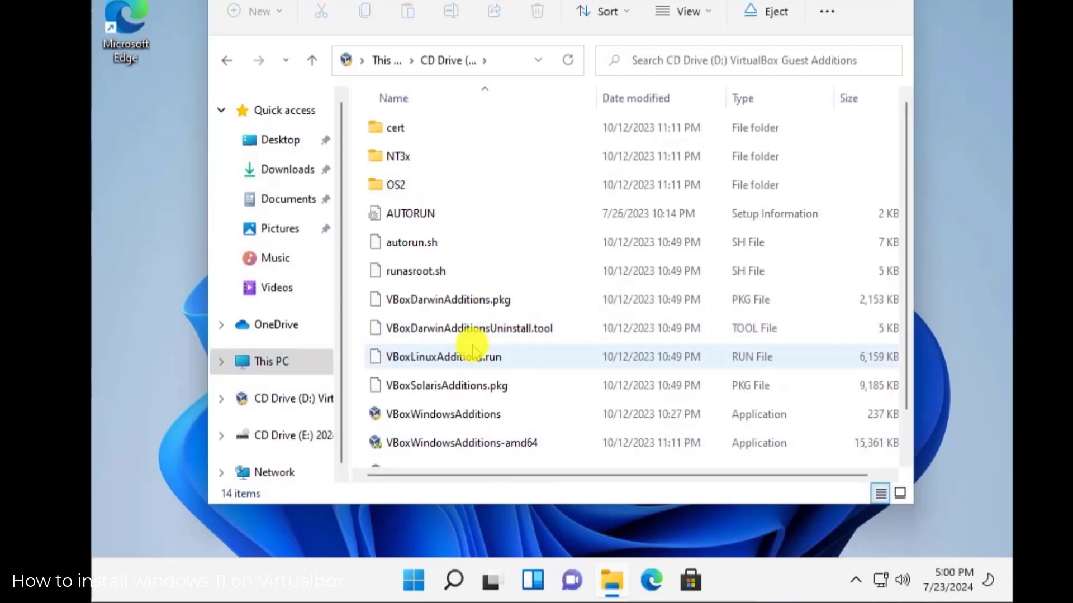
{"action": "scroll", "coordinate": [475, 363], "scroll_direction": "down", "scroll_amount": 2}
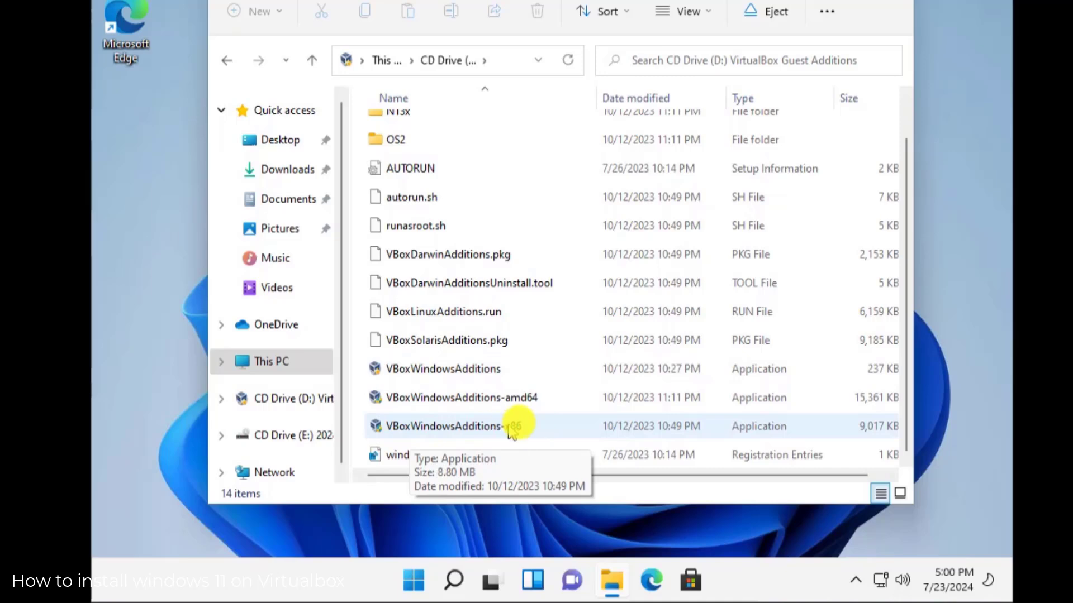
Check the guest's system type in the About page of the Windows system settings and close Settings
{"action": "left_click", "coordinate": [413, 581]}
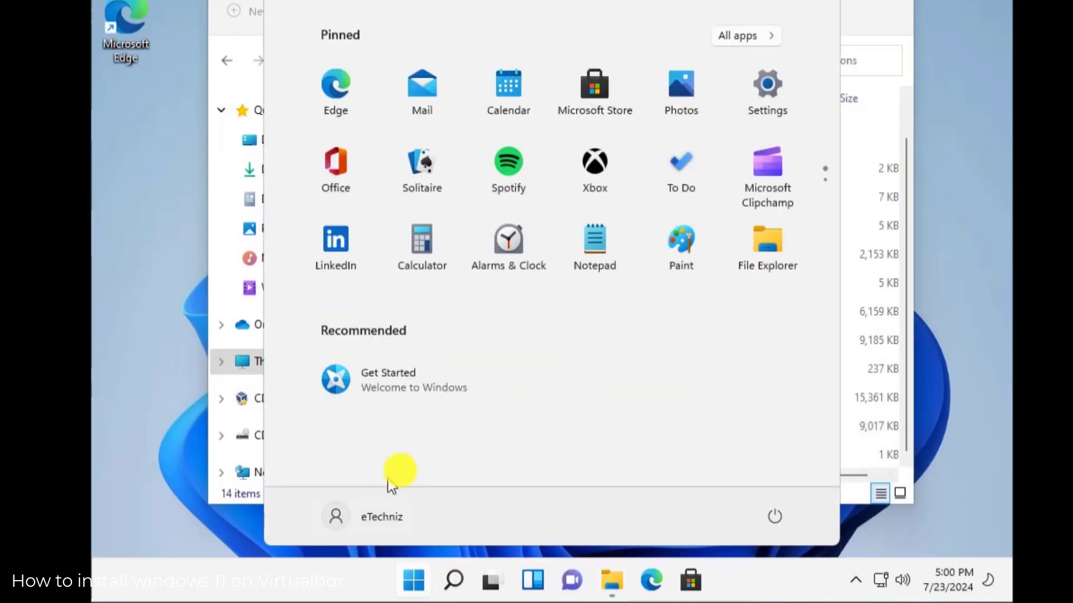
{"action": "left_click", "coordinate": [768, 96]}
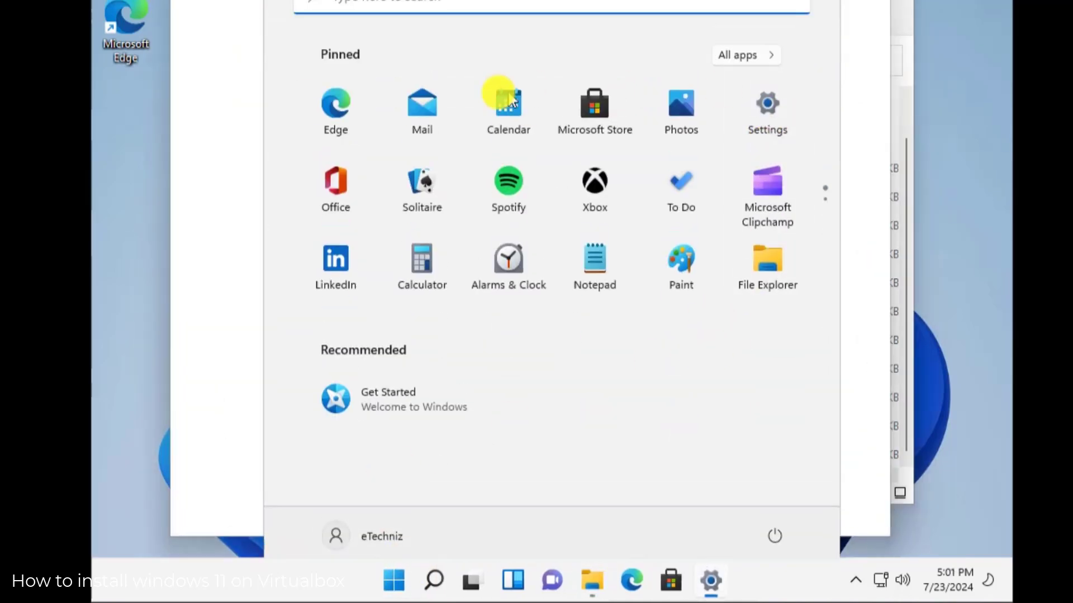
{"action": "scroll", "coordinate": [601, 341], "scroll_direction": "down", "scroll_amount": 10}
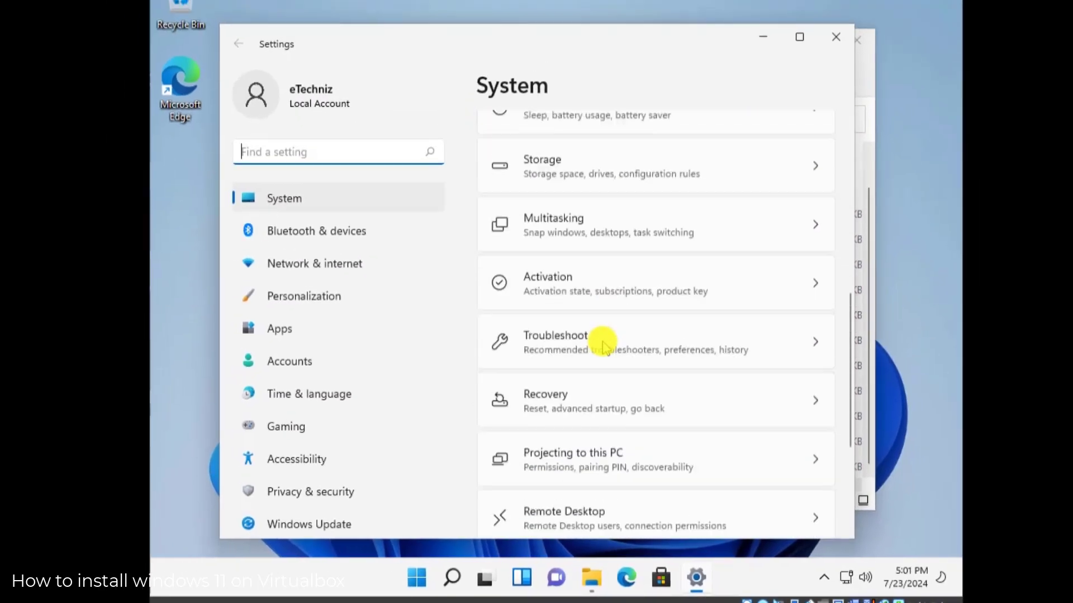
{"action": "left_click", "coordinate": [580, 482]}
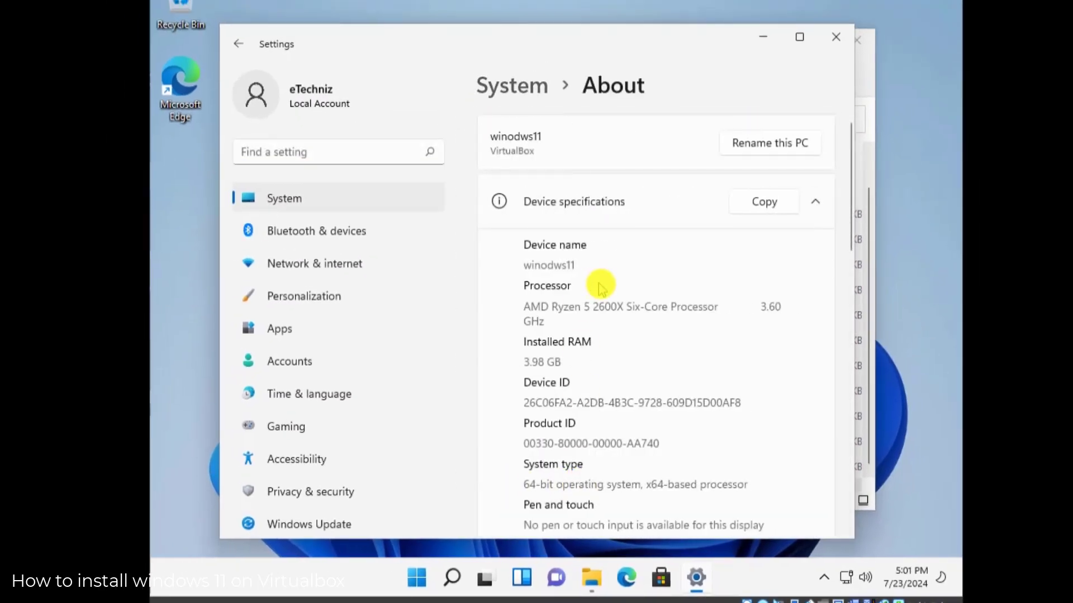
{"action": "scroll", "coordinate": [603, 283], "scroll_direction": "down", "scroll_amount": 4}
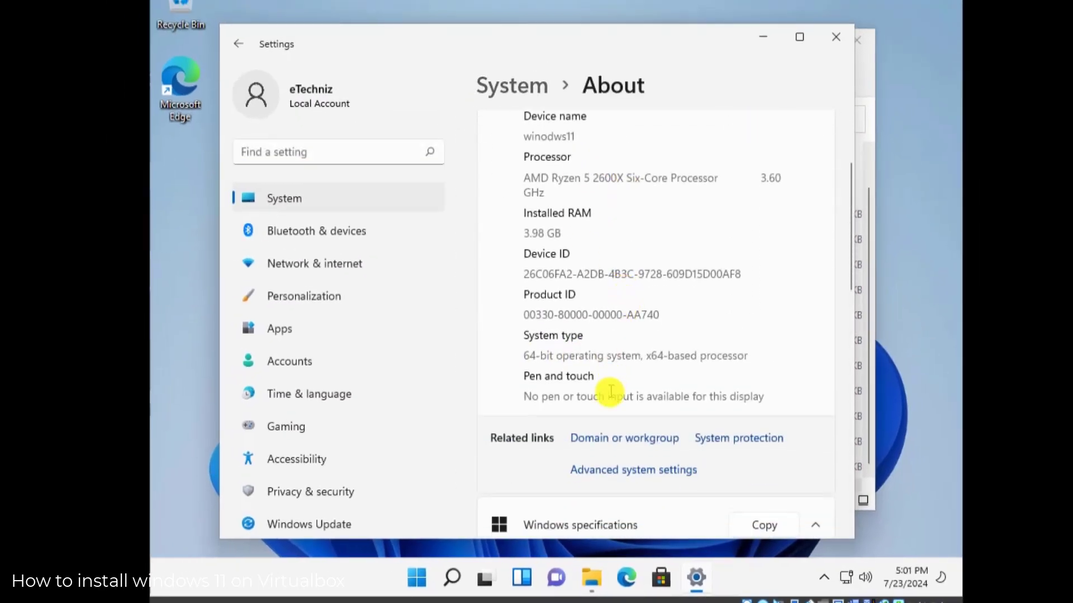
{"action": "left_click", "coordinate": [524, 358]}
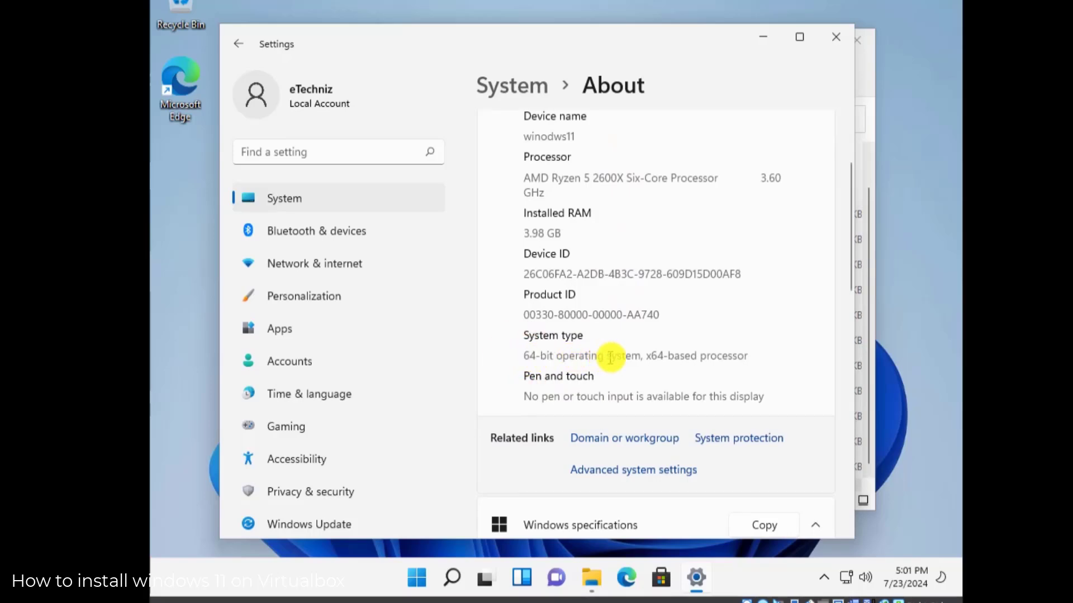
{"action": "scroll", "coordinate": [634, 354], "scroll_direction": "down", "scroll_amount": 1}
{"action": "left_click", "coordinate": [841, 38]}
Run VBoxWindowsAdditions with administrator approval, install Guest Additions 7.0.12 with the default components and reboot the guest immediately
{"action": "left_click", "coordinate": [486, 391]}
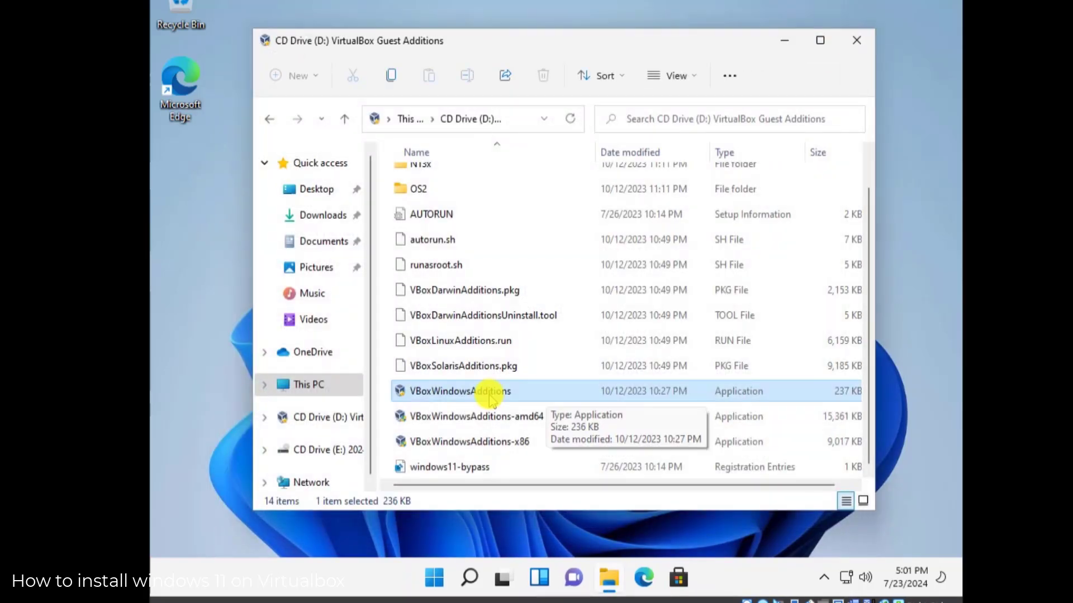
{"action": "double_click", "coordinate": [536, 394]}
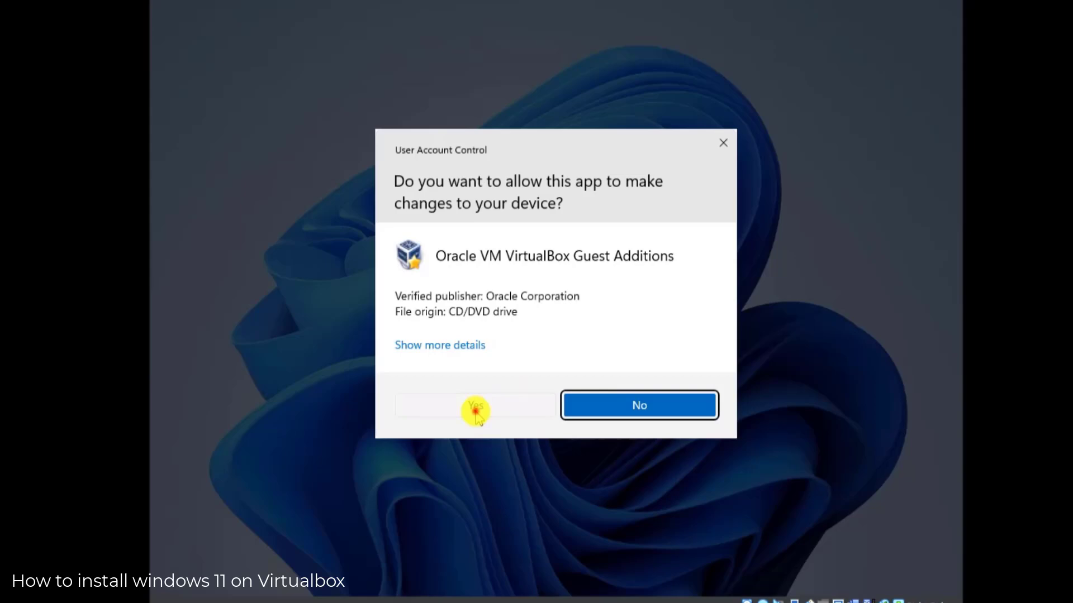
{"action": "left_click", "coordinate": [475, 412]}
{"action": "left_click", "coordinate": [649, 402]}
{"action": "left_click", "coordinate": [650, 402]}
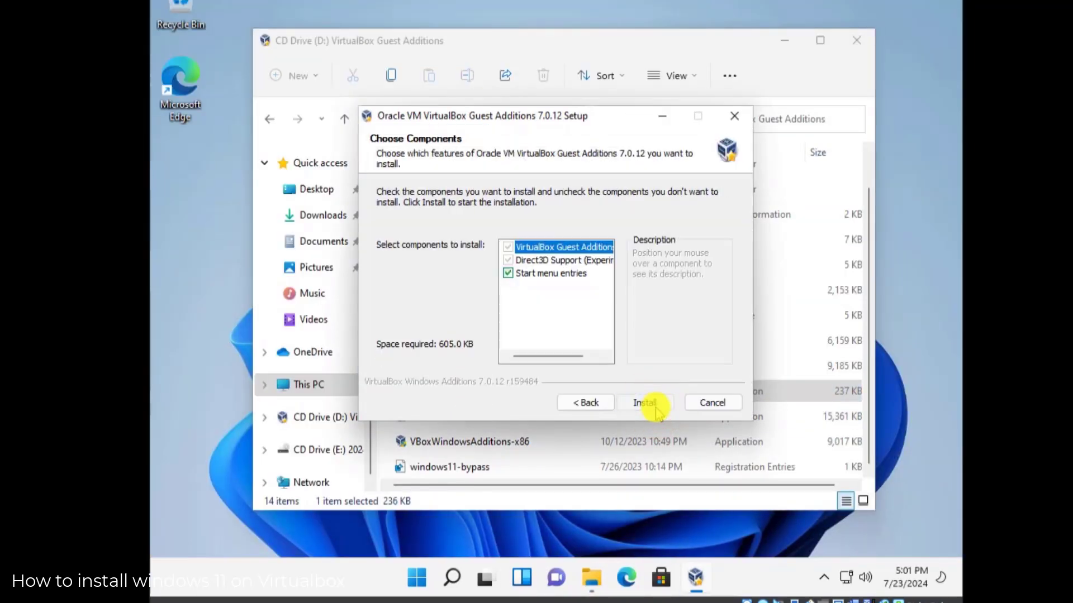
{"action": "left_click", "coordinate": [652, 404]}
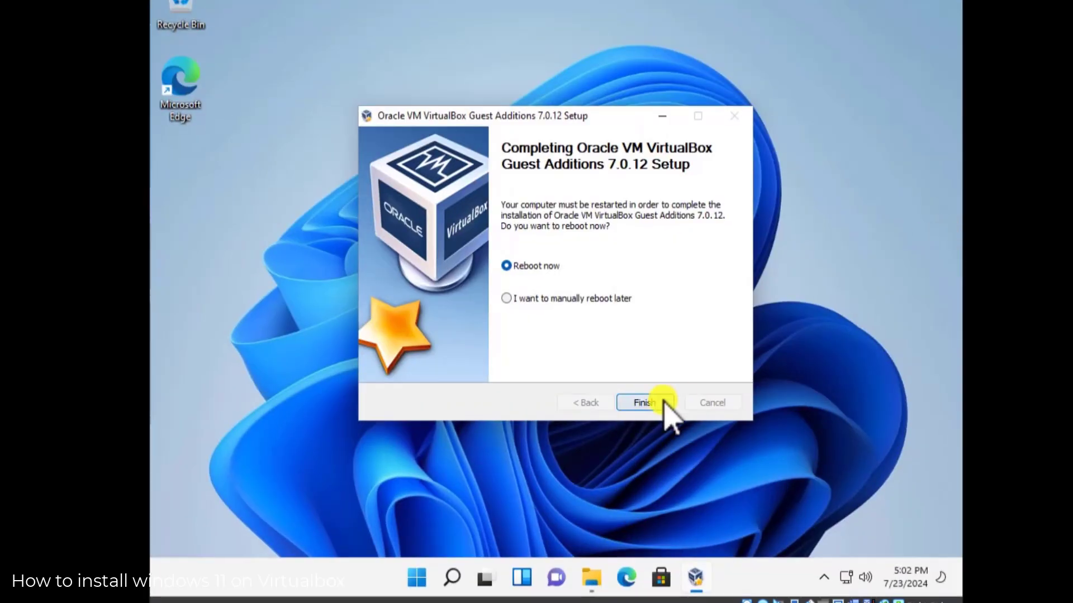
{"action": "left_click", "coordinate": [643, 403]}
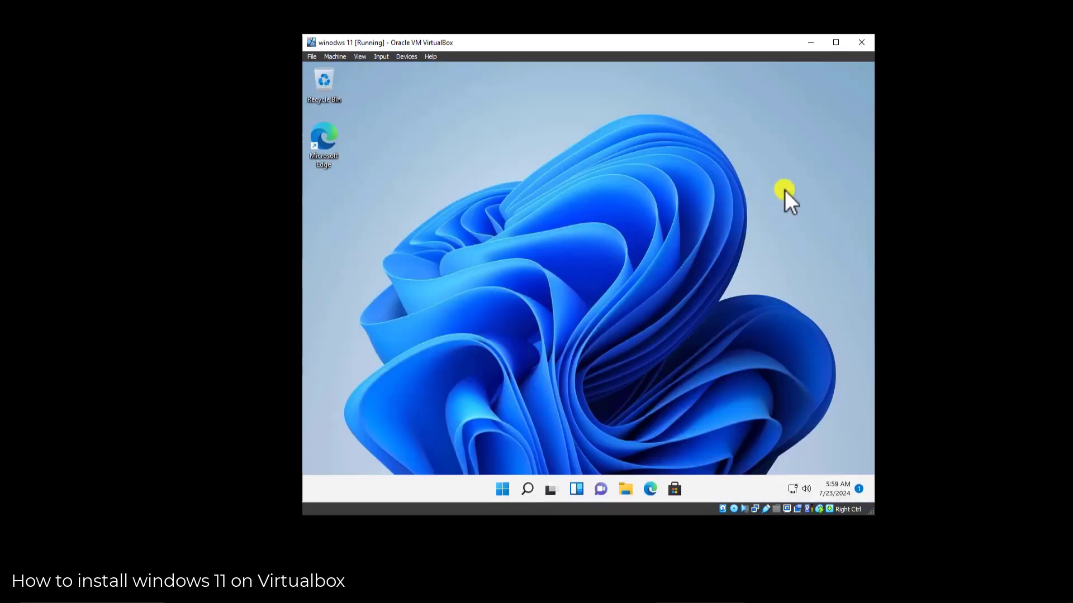
Maximize the restarted machine's window, switch its view to Scaled Mode and maximize the scaled window
{"action": "left_click", "coordinate": [836, 43]}
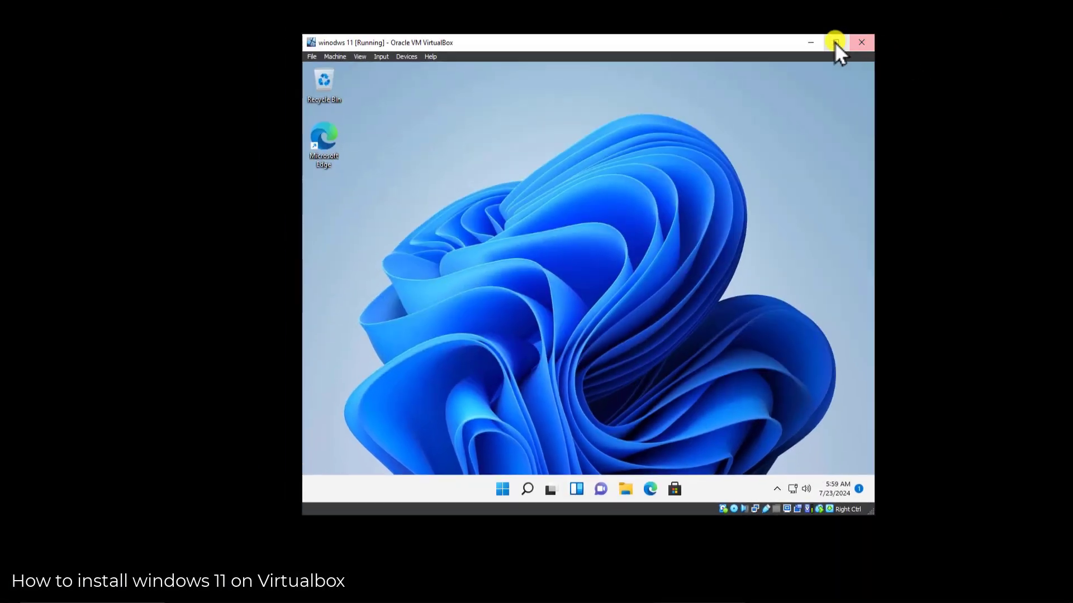
{"action": "left_click", "coordinate": [836, 42]}
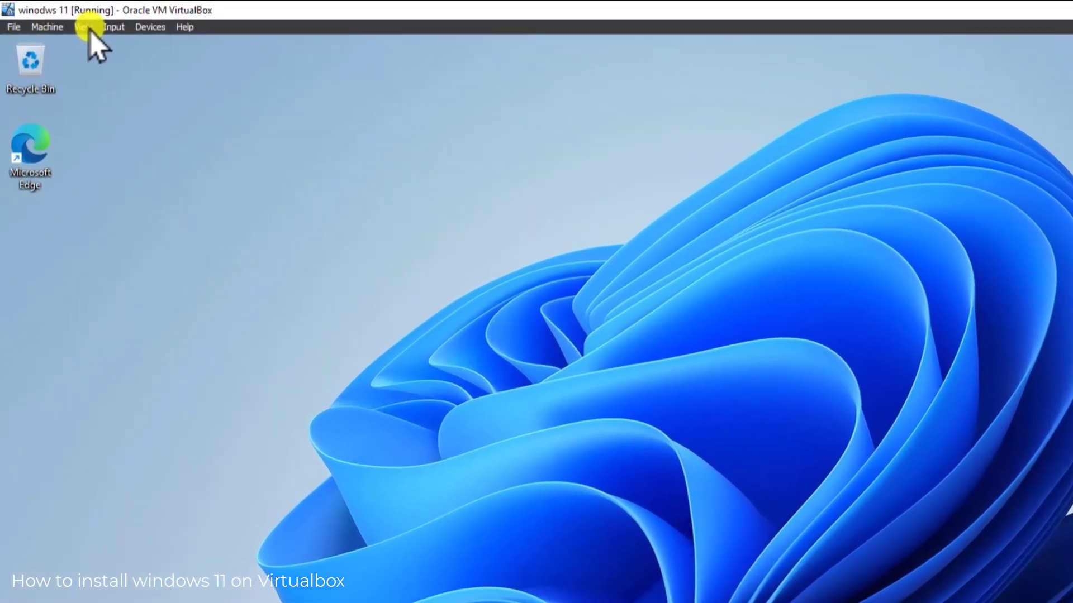
{"action": "left_click", "coordinate": [59, 21]}
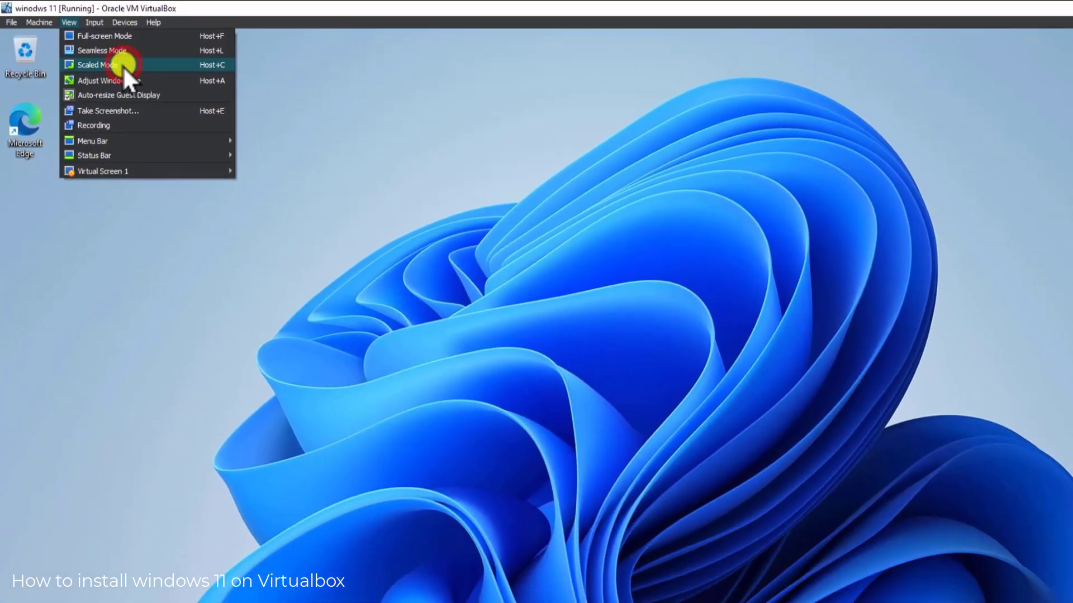
{"action": "left_click", "coordinate": [124, 78]}
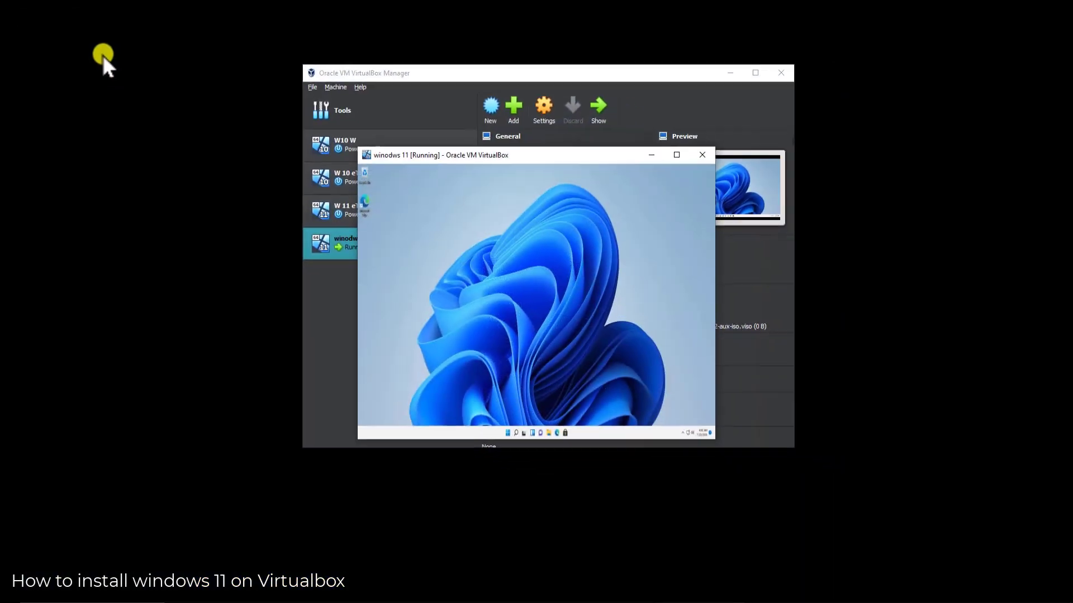
{"action": "left_click", "coordinate": [674, 152]}
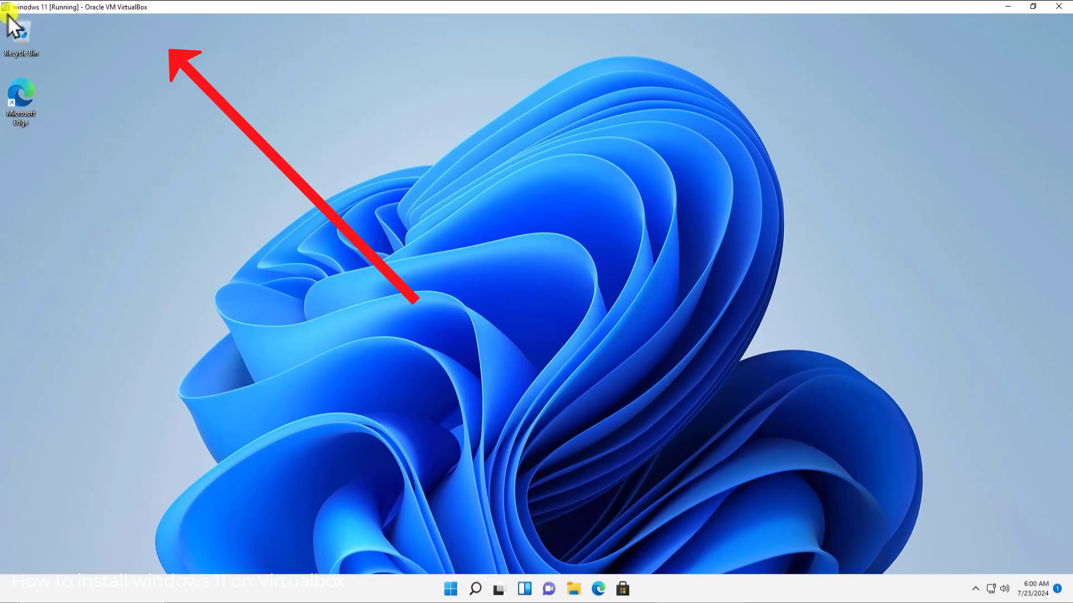